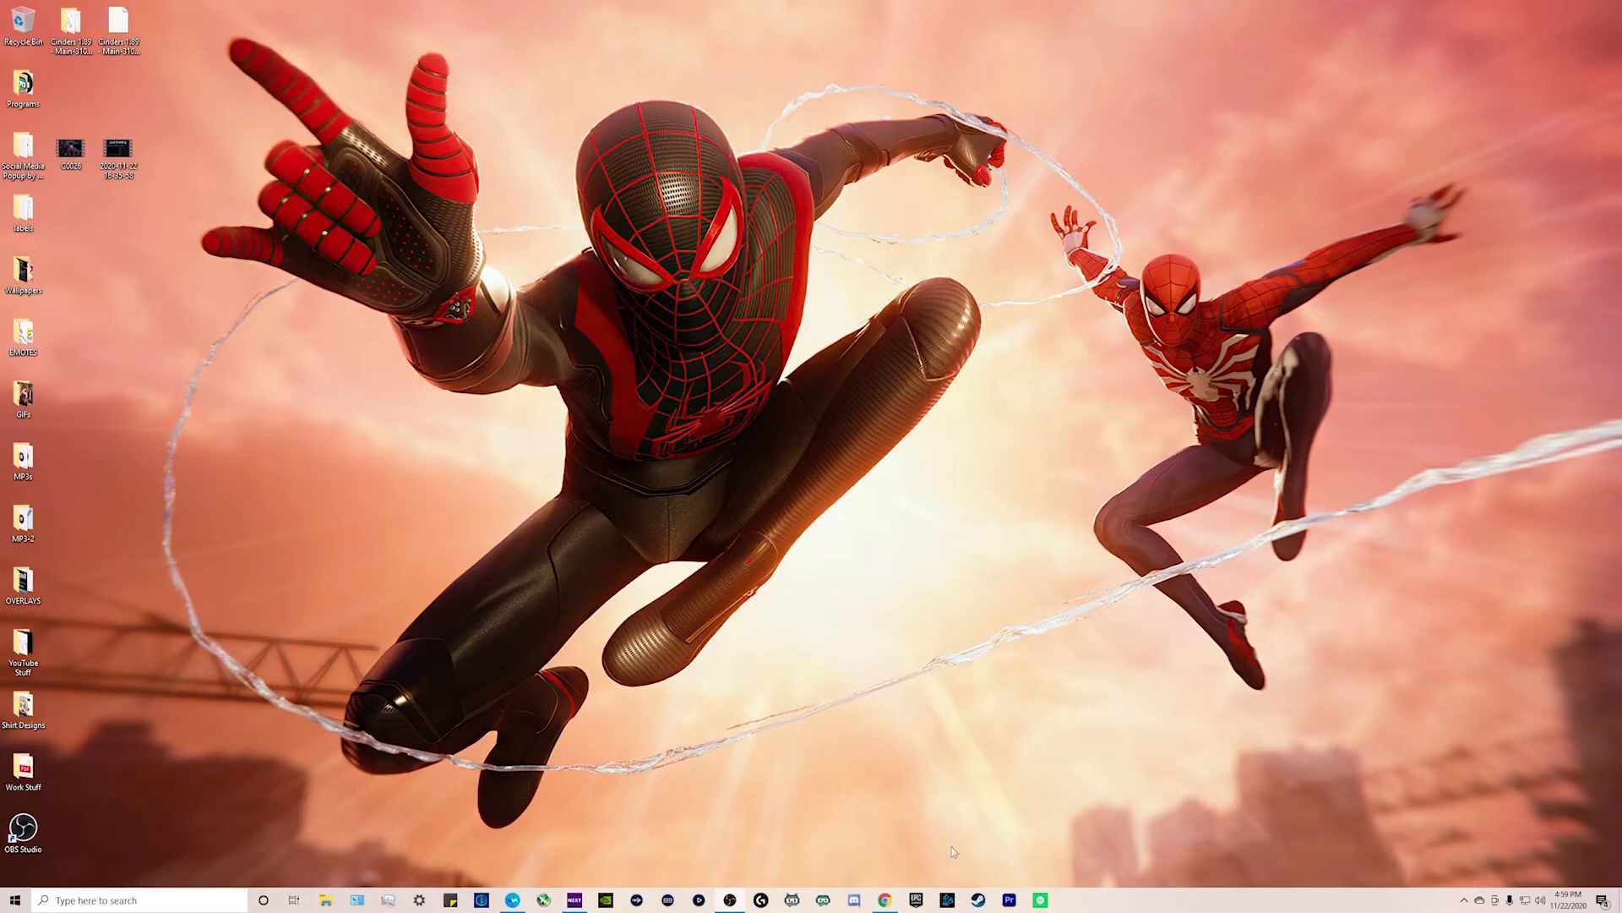
# - Switch to Chrome and show the Windows downloads for the Wave:1 on Elgato's downloads page
pyautogui.click(888, 897)
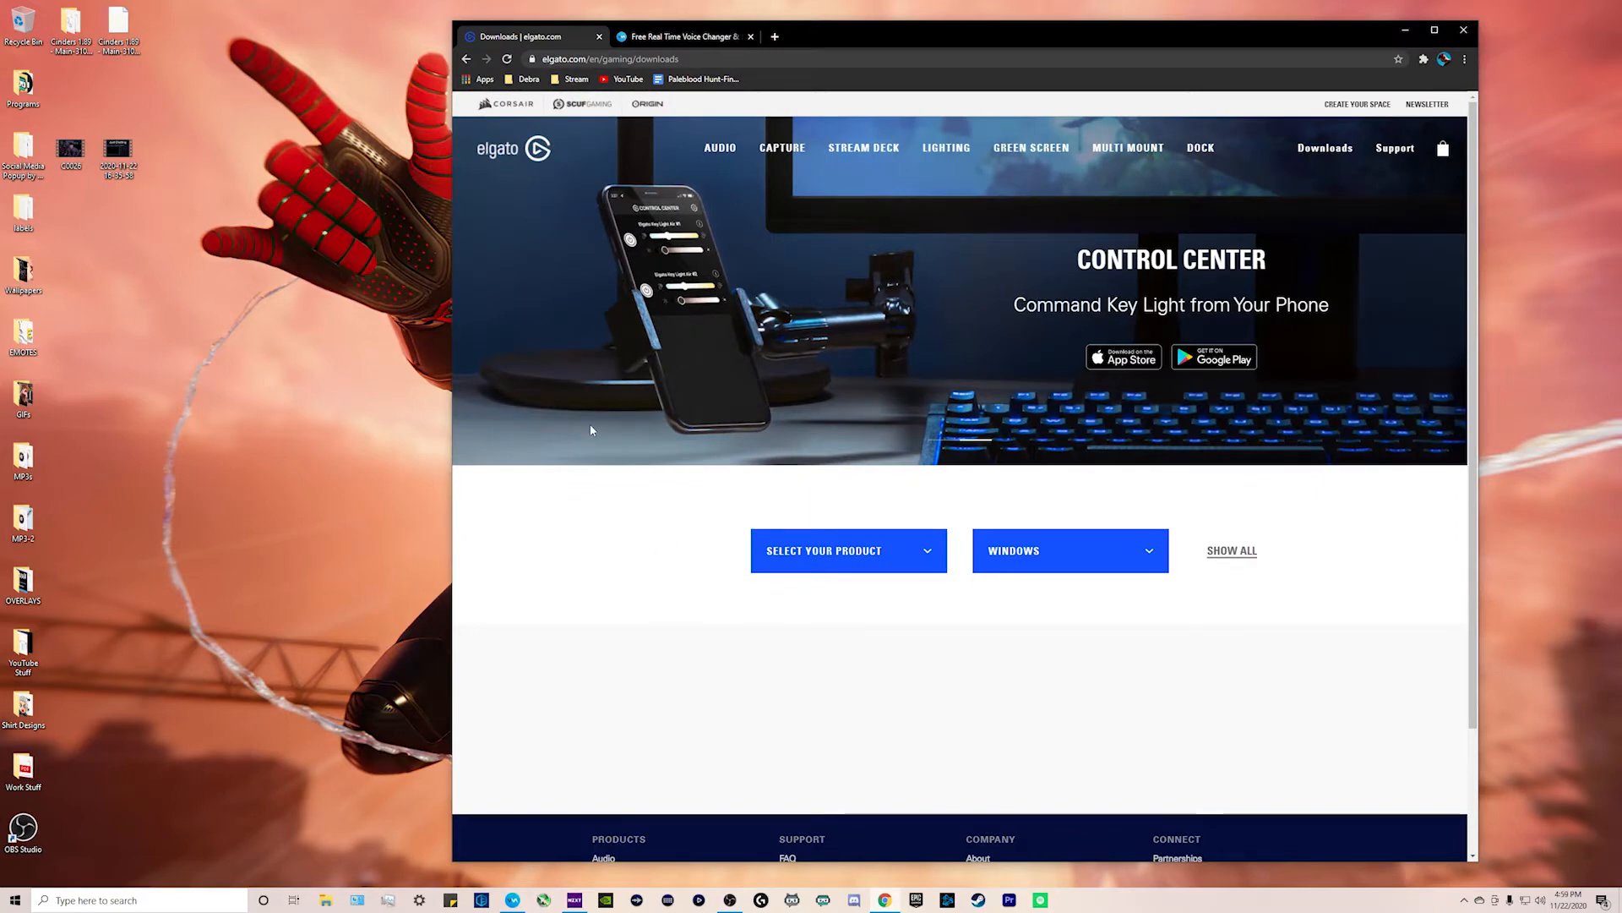
pyautogui.click(912, 556)
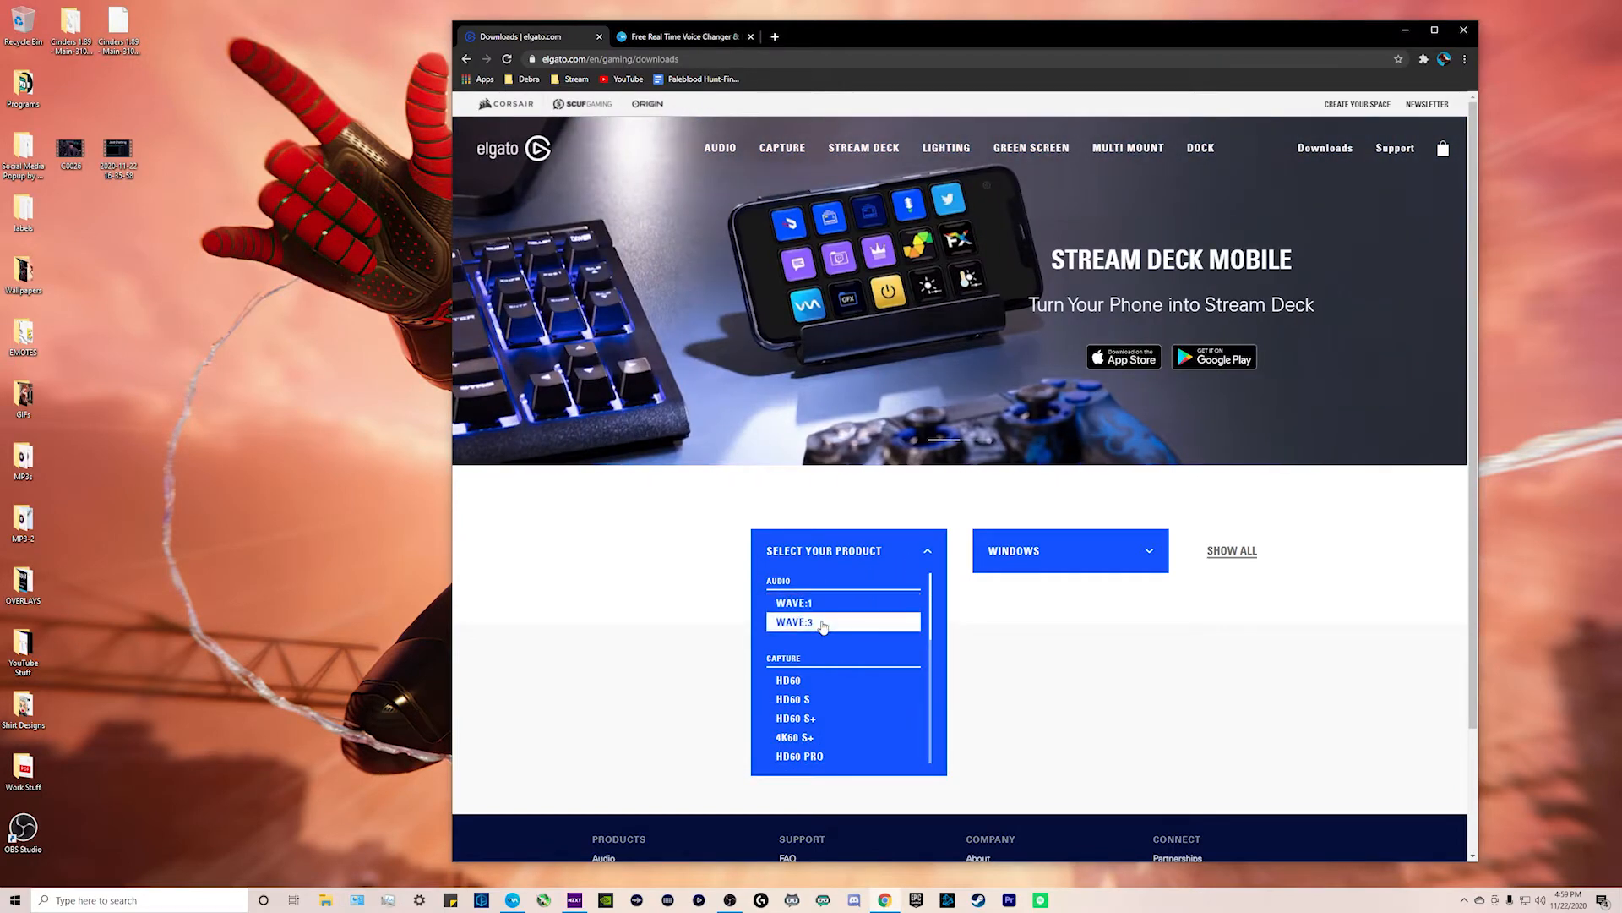
pyautogui.click(812, 604)
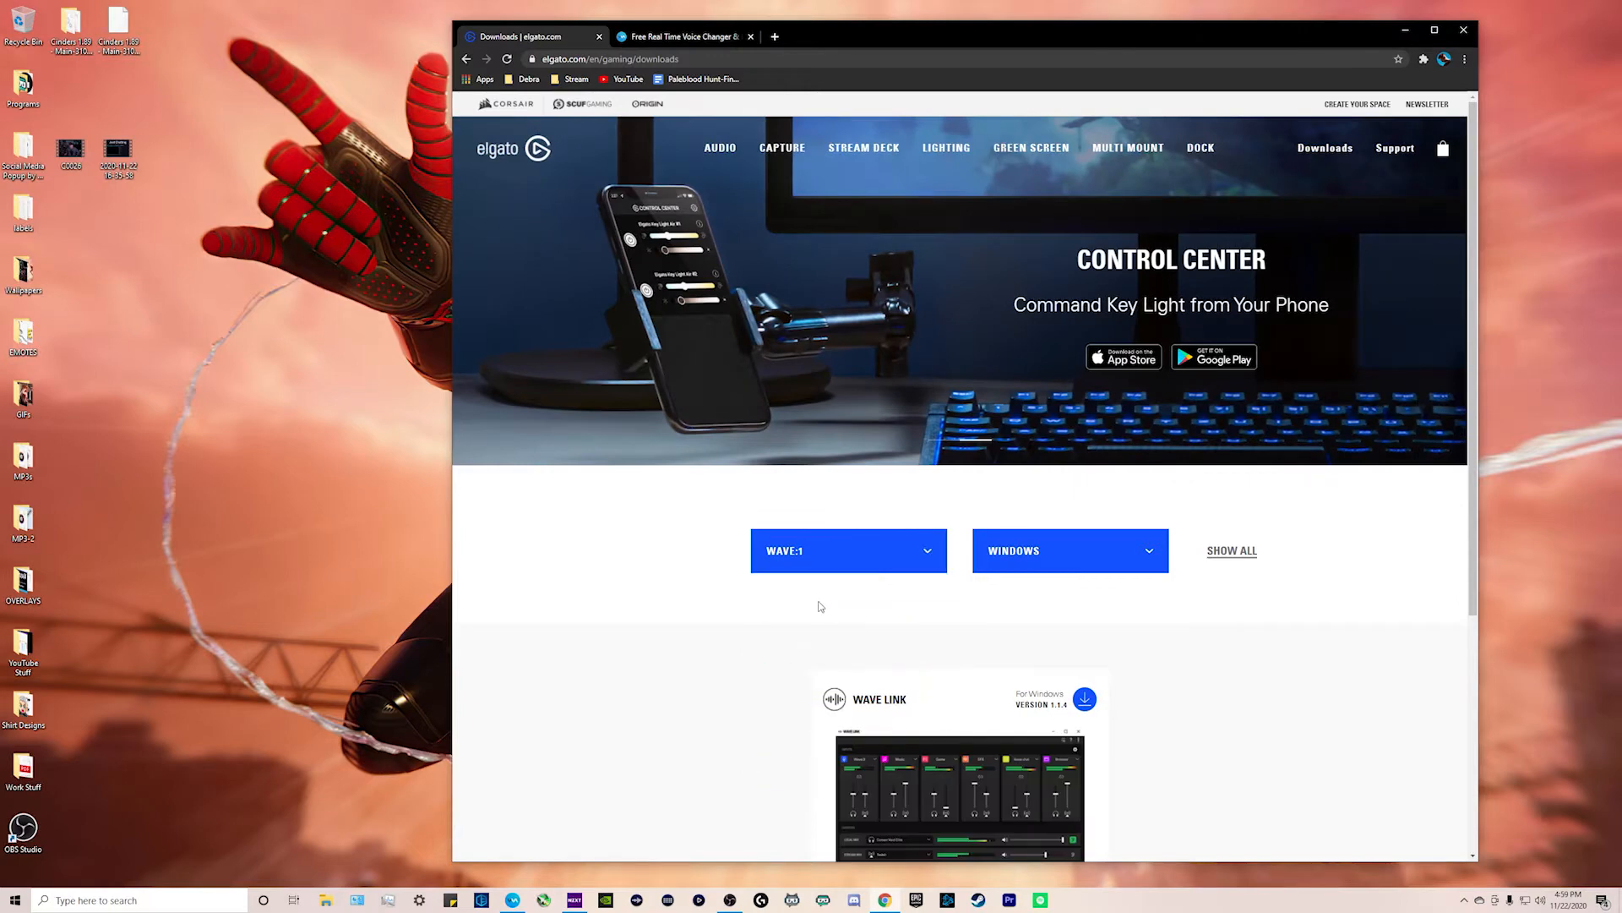
pyautogui.scroll(-2, 778, 606)
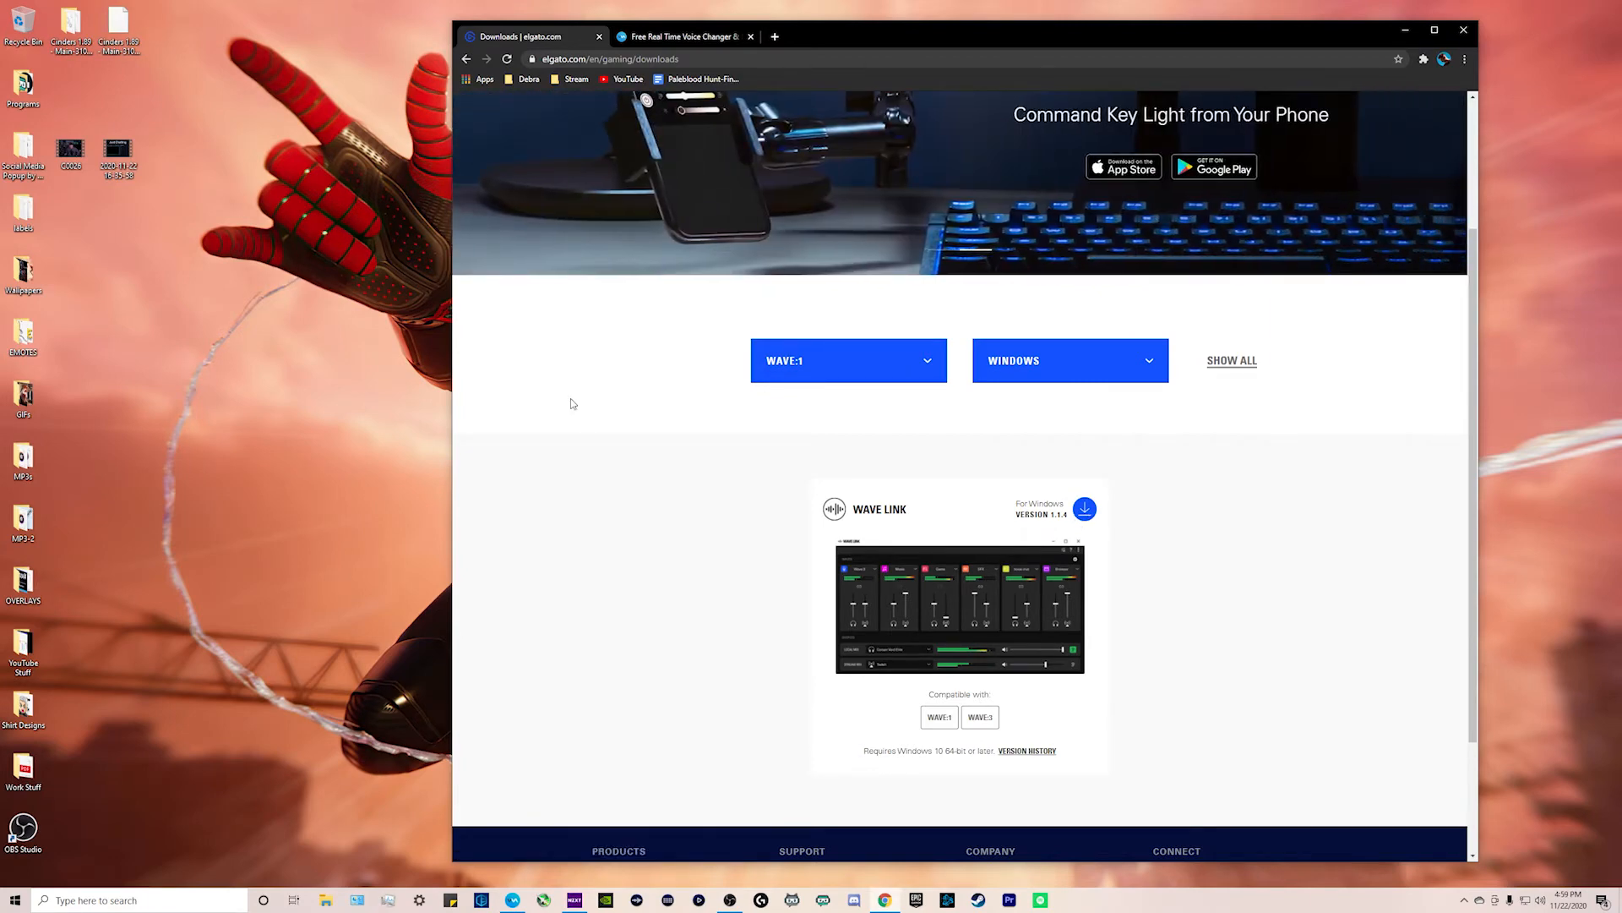
# - View the Voicemod free download page and minimize the browser
pyautogui.hotkey('ctrl', 'Tab')
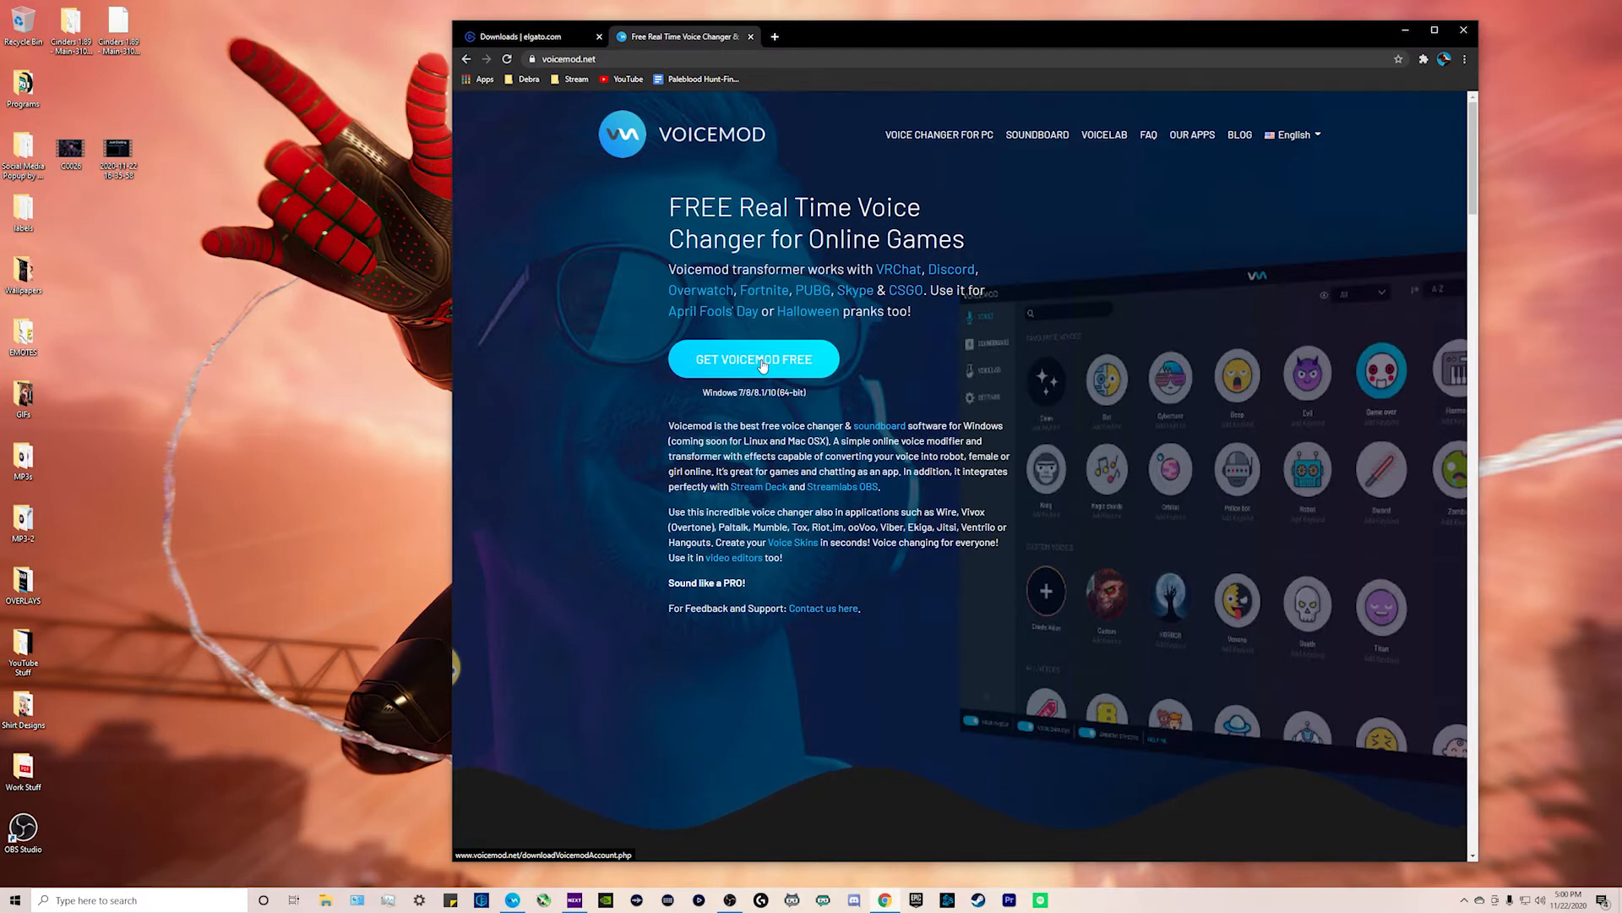
pyautogui.click(1405, 32)
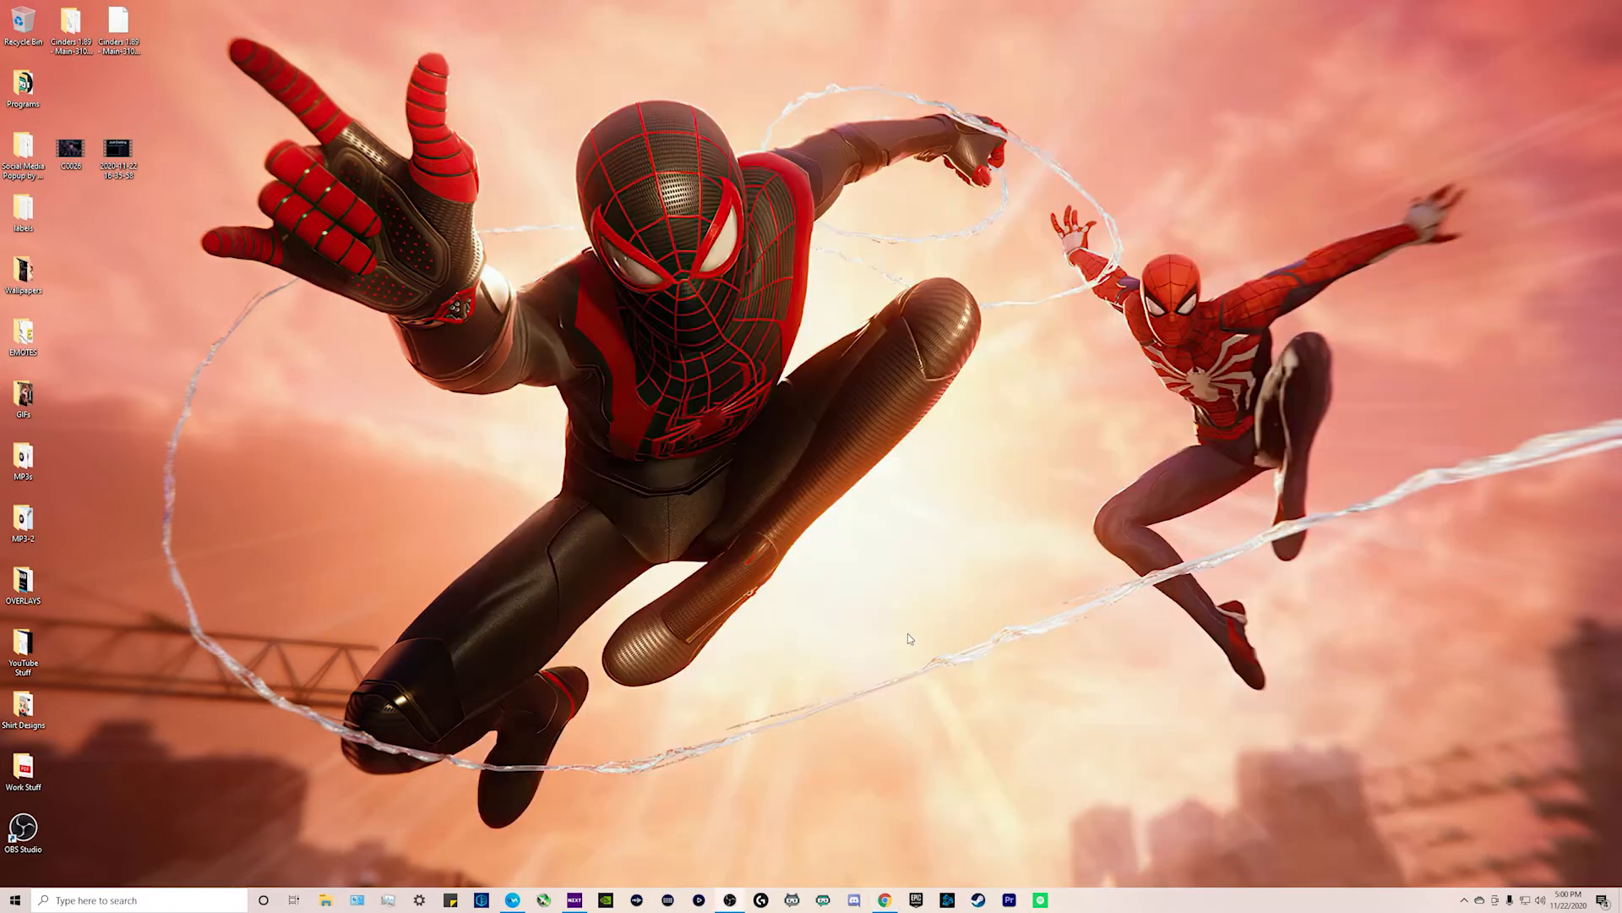
# - Switch to Wave Link and reposition its mixer window on the desktop
pyautogui.click(638, 901)
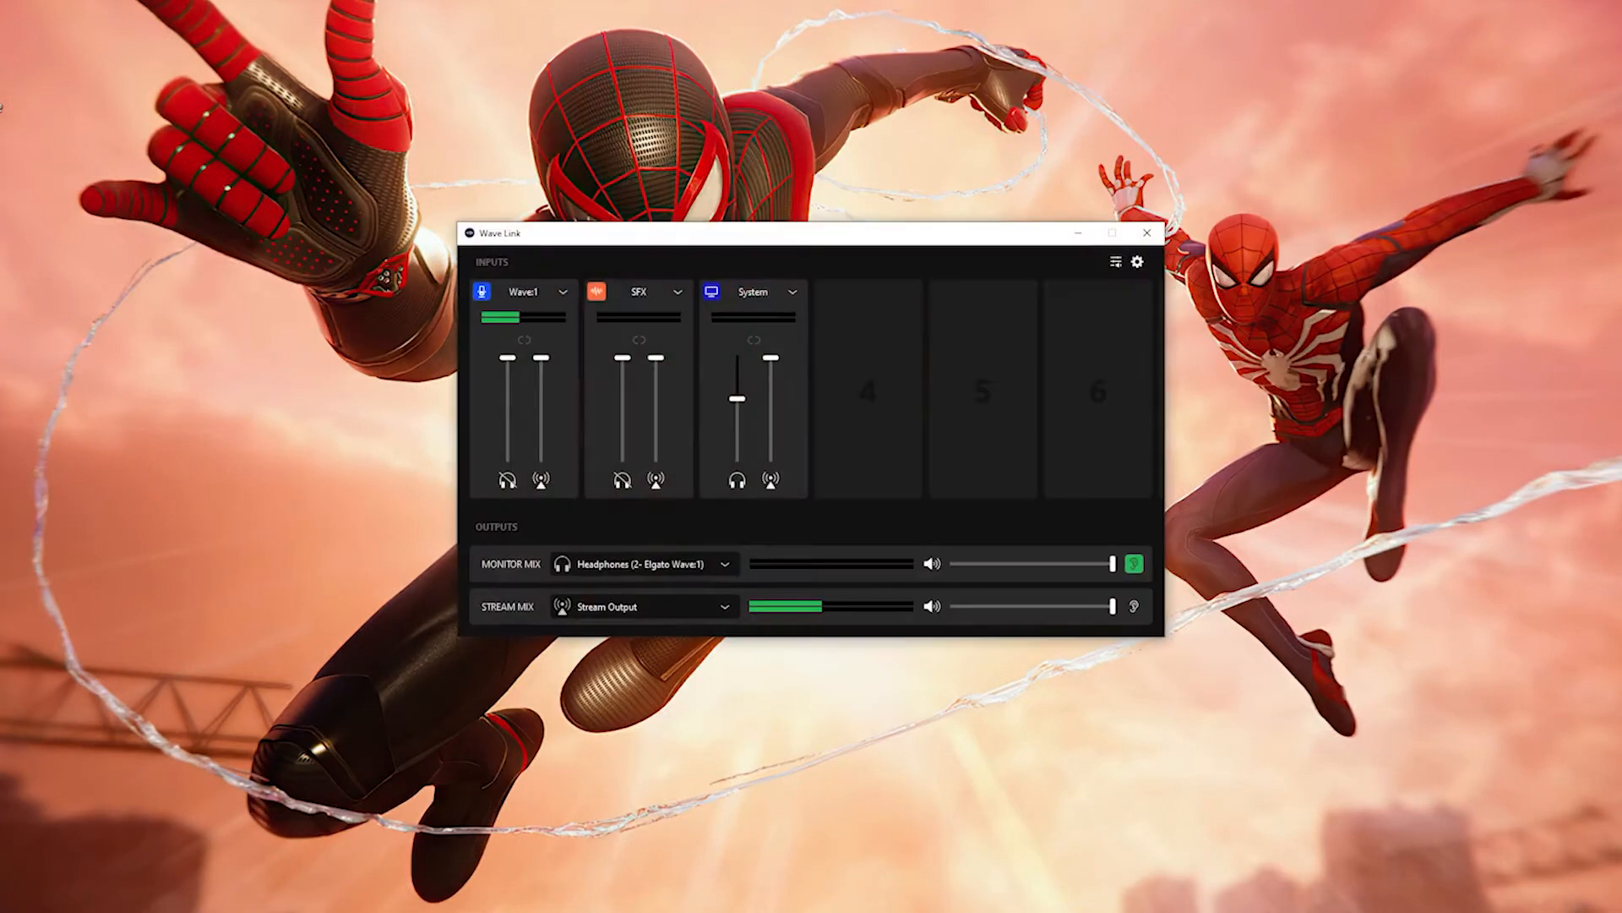
pyautogui.moveTo(714, 239); pyautogui.dragTo(819, 242)
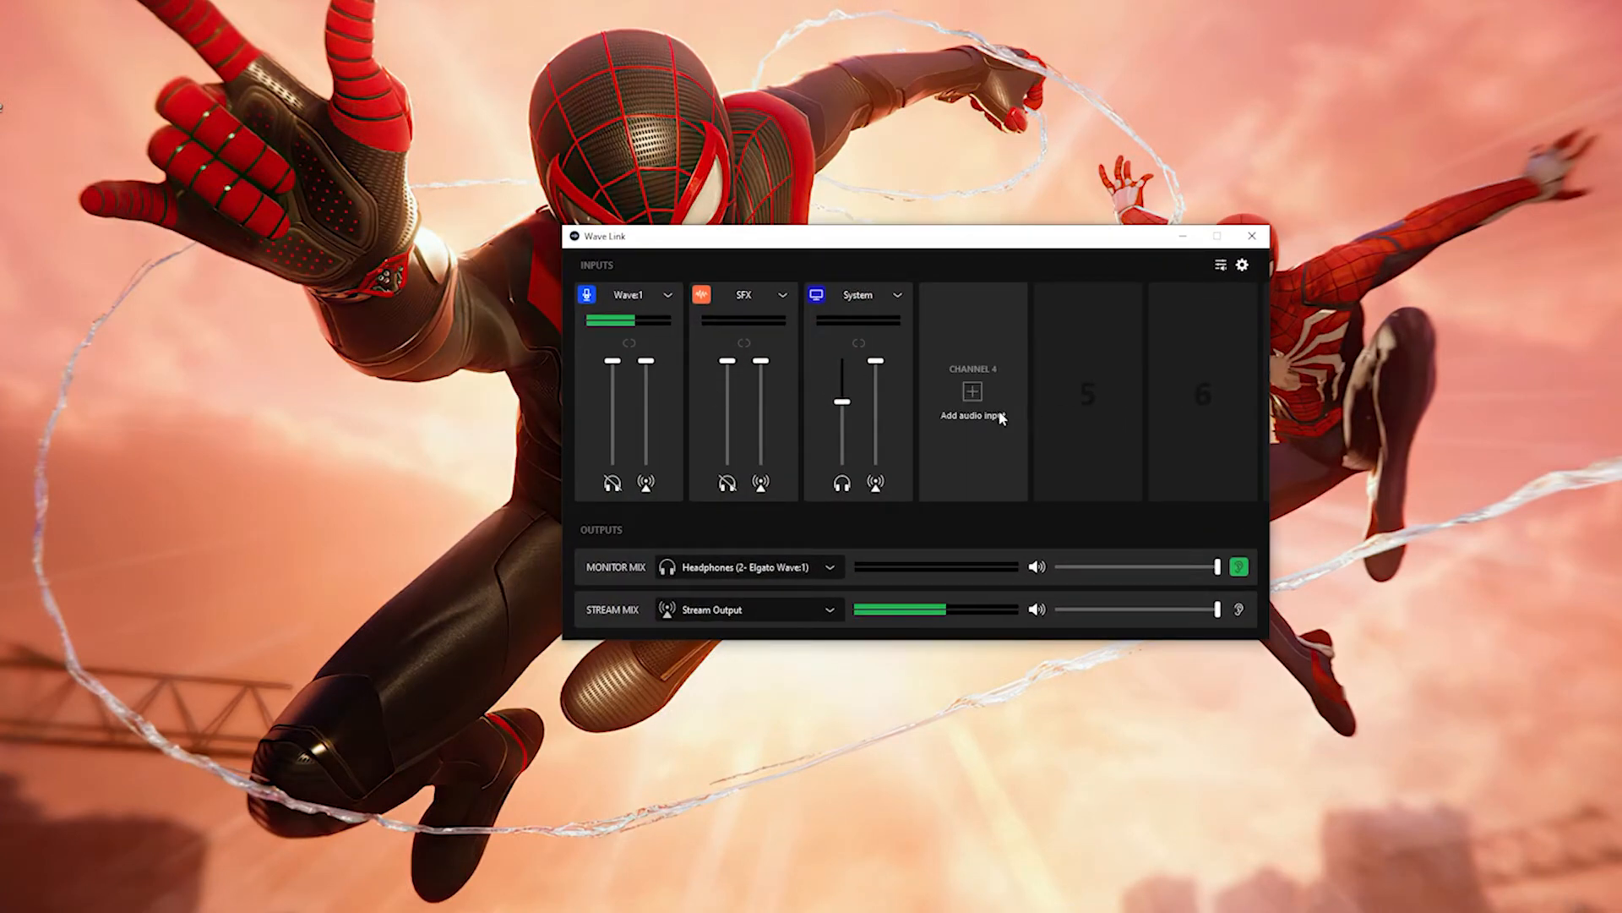
pyautogui.moveTo(945, 457)
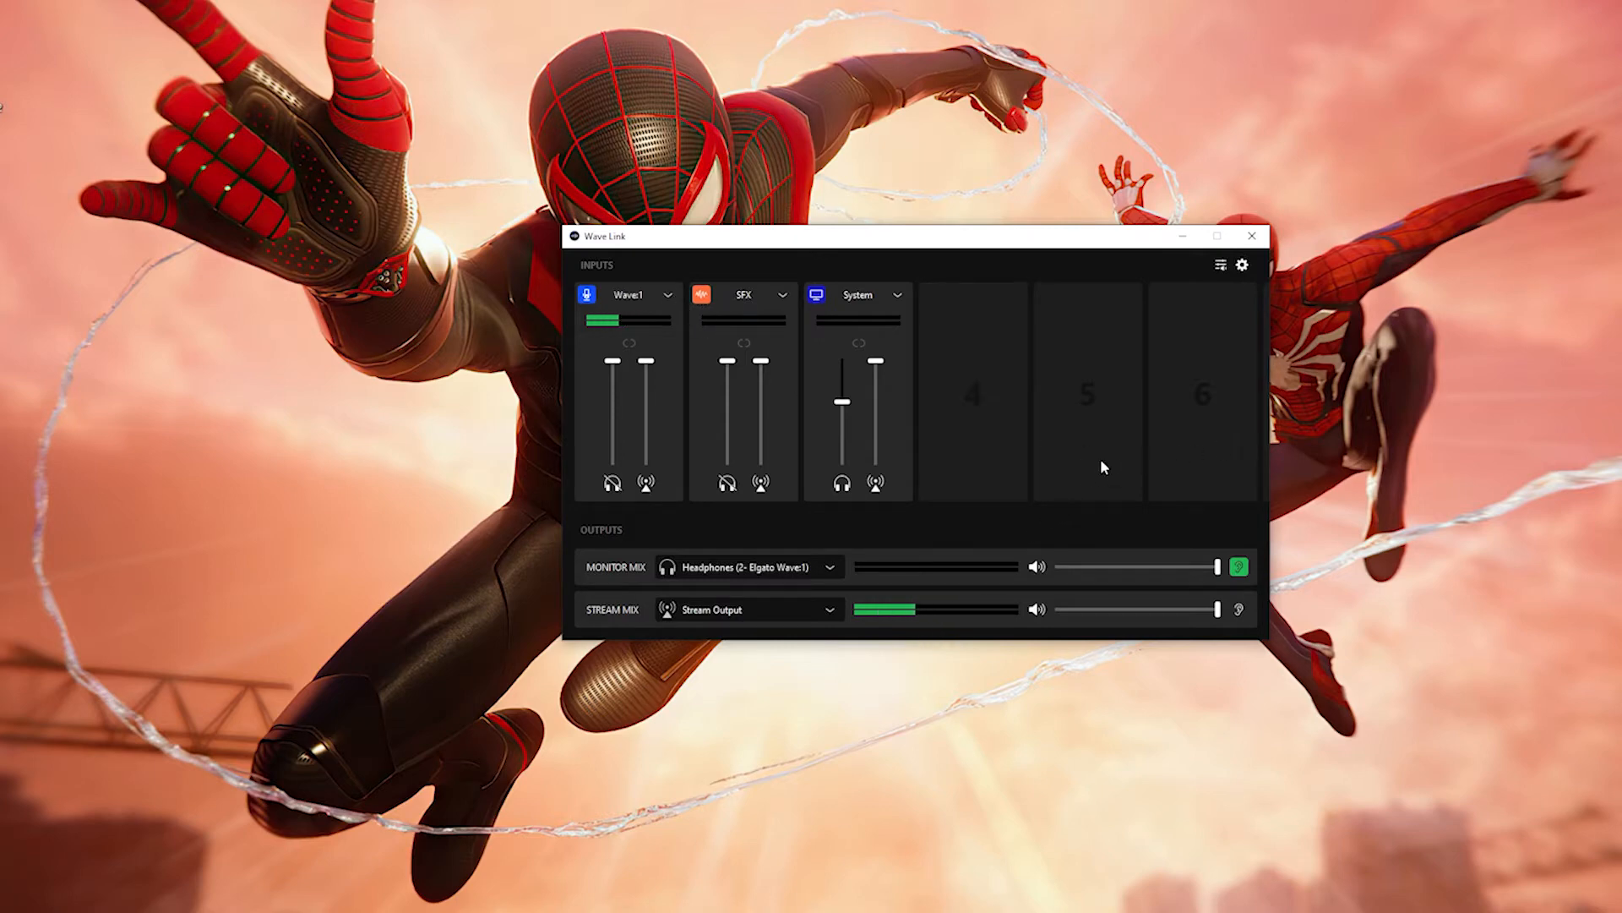
pyautogui.click(666, 296)
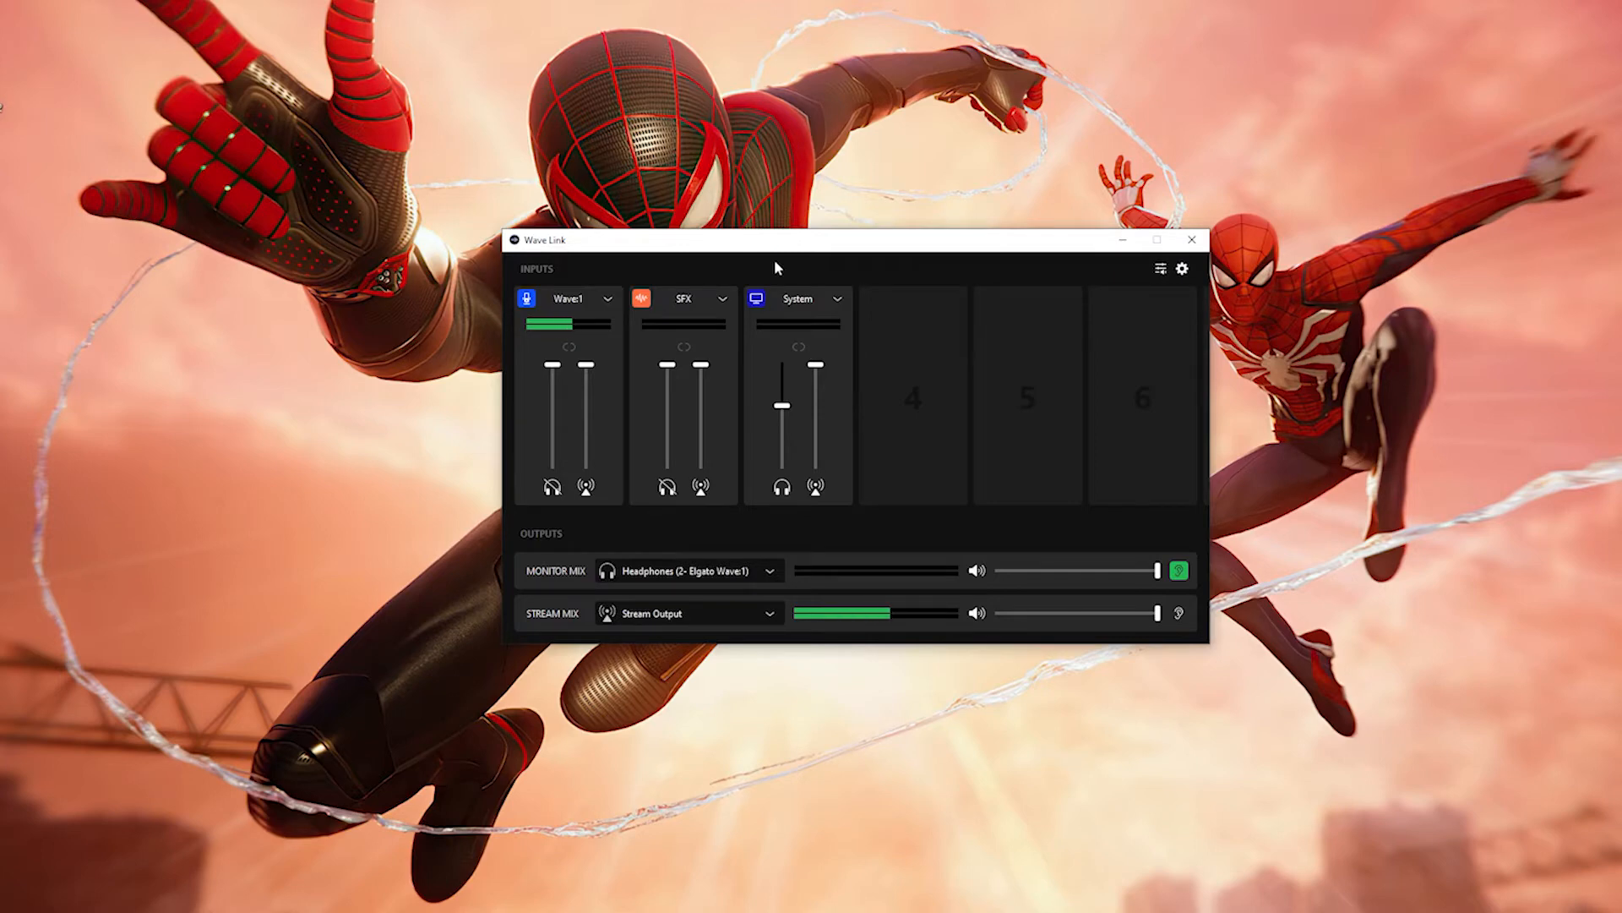
# - Add Music as the audio input on channel 4 of the mixer
pyautogui.moveTo(930, 365)
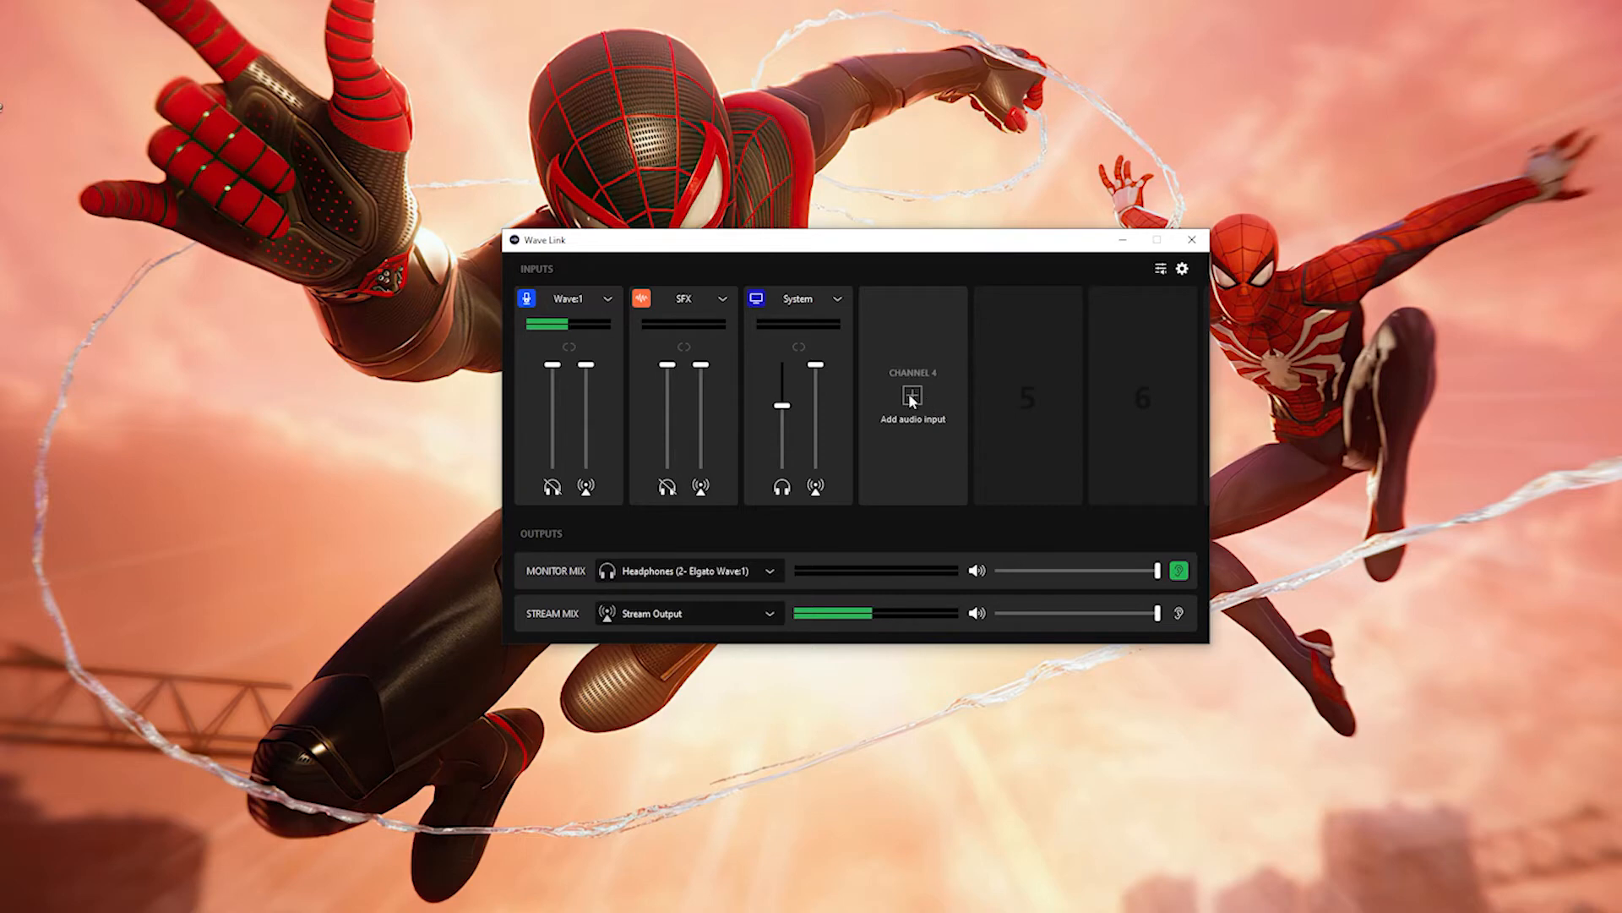
pyautogui.click(913, 396)
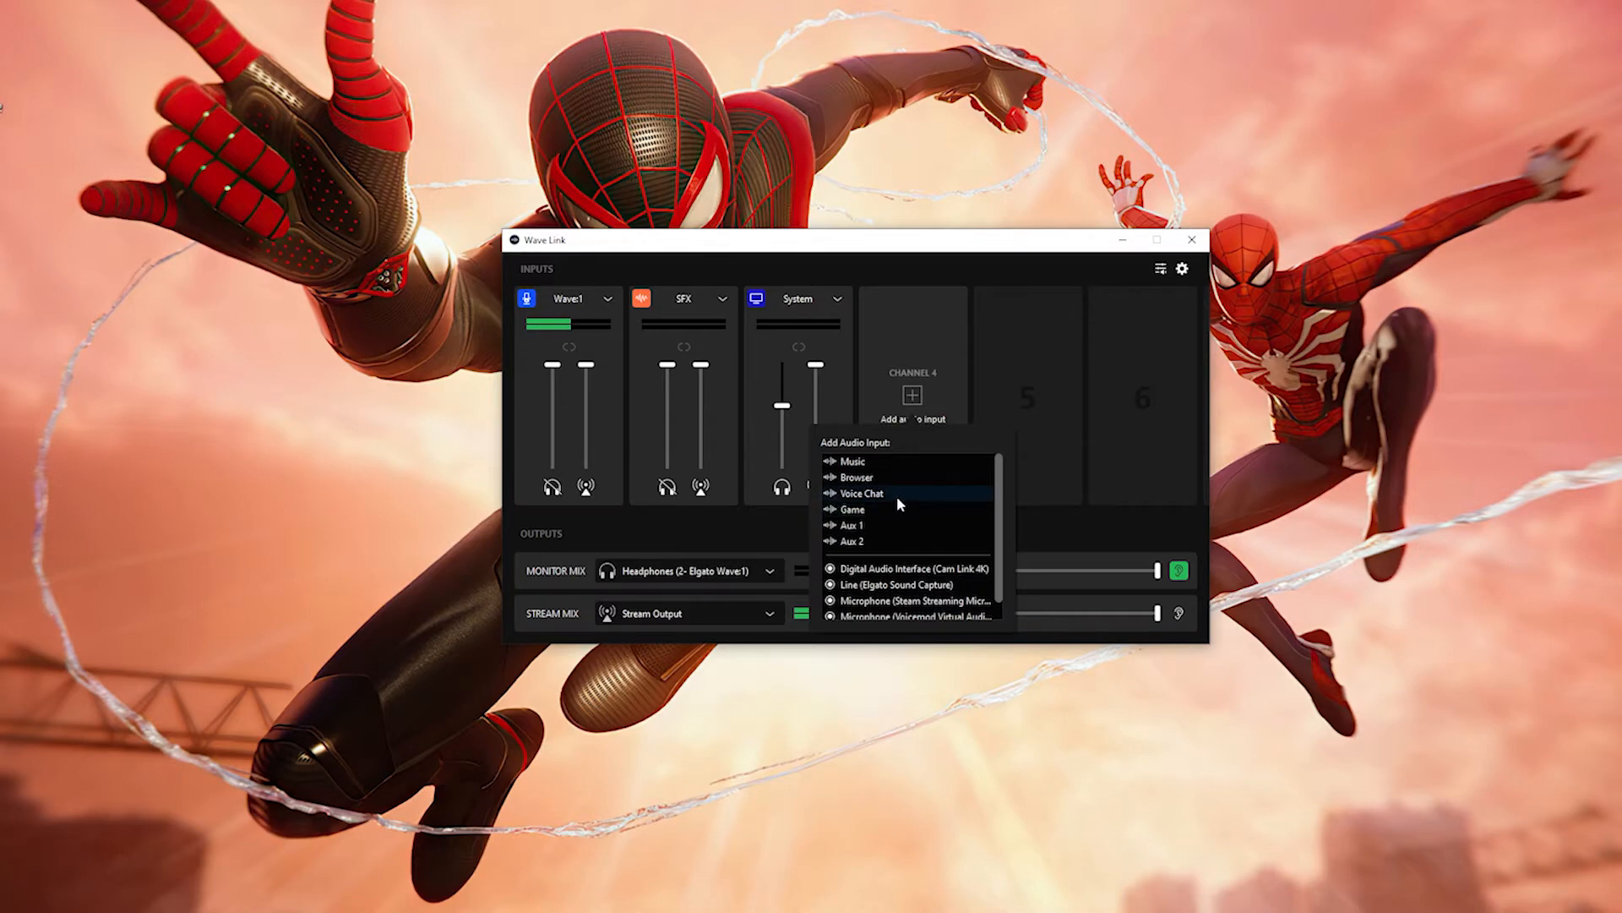
pyautogui.click(861, 460)
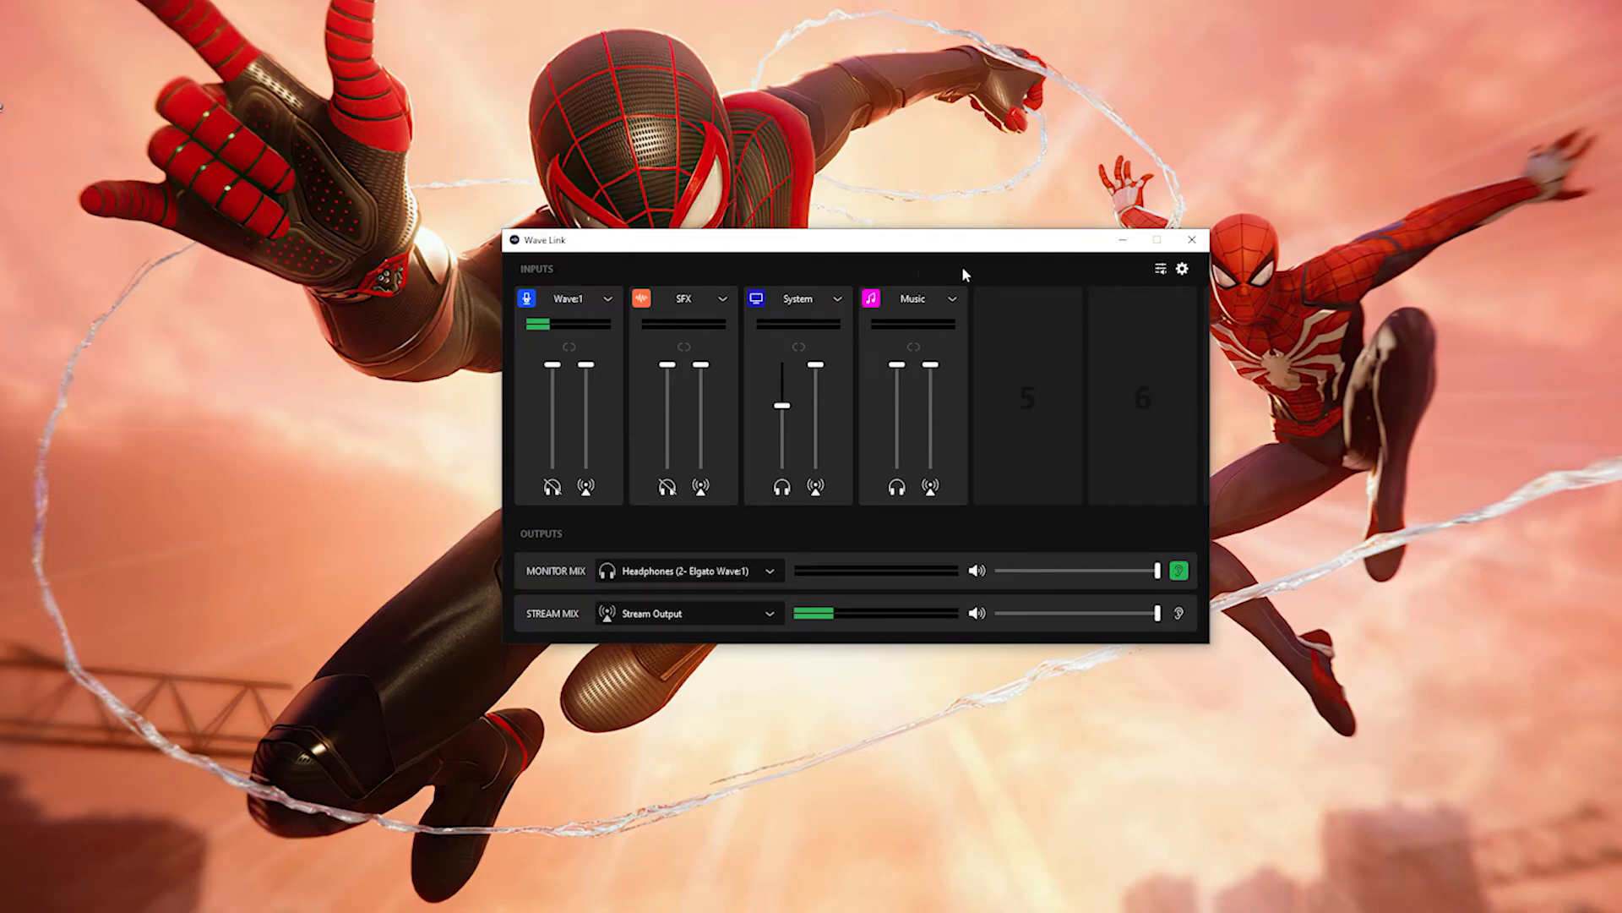
# - Open the Windows app volume and device preferences, and play the track Motion of the Edge in Spotify beside them
pyautogui.click(1161, 270)
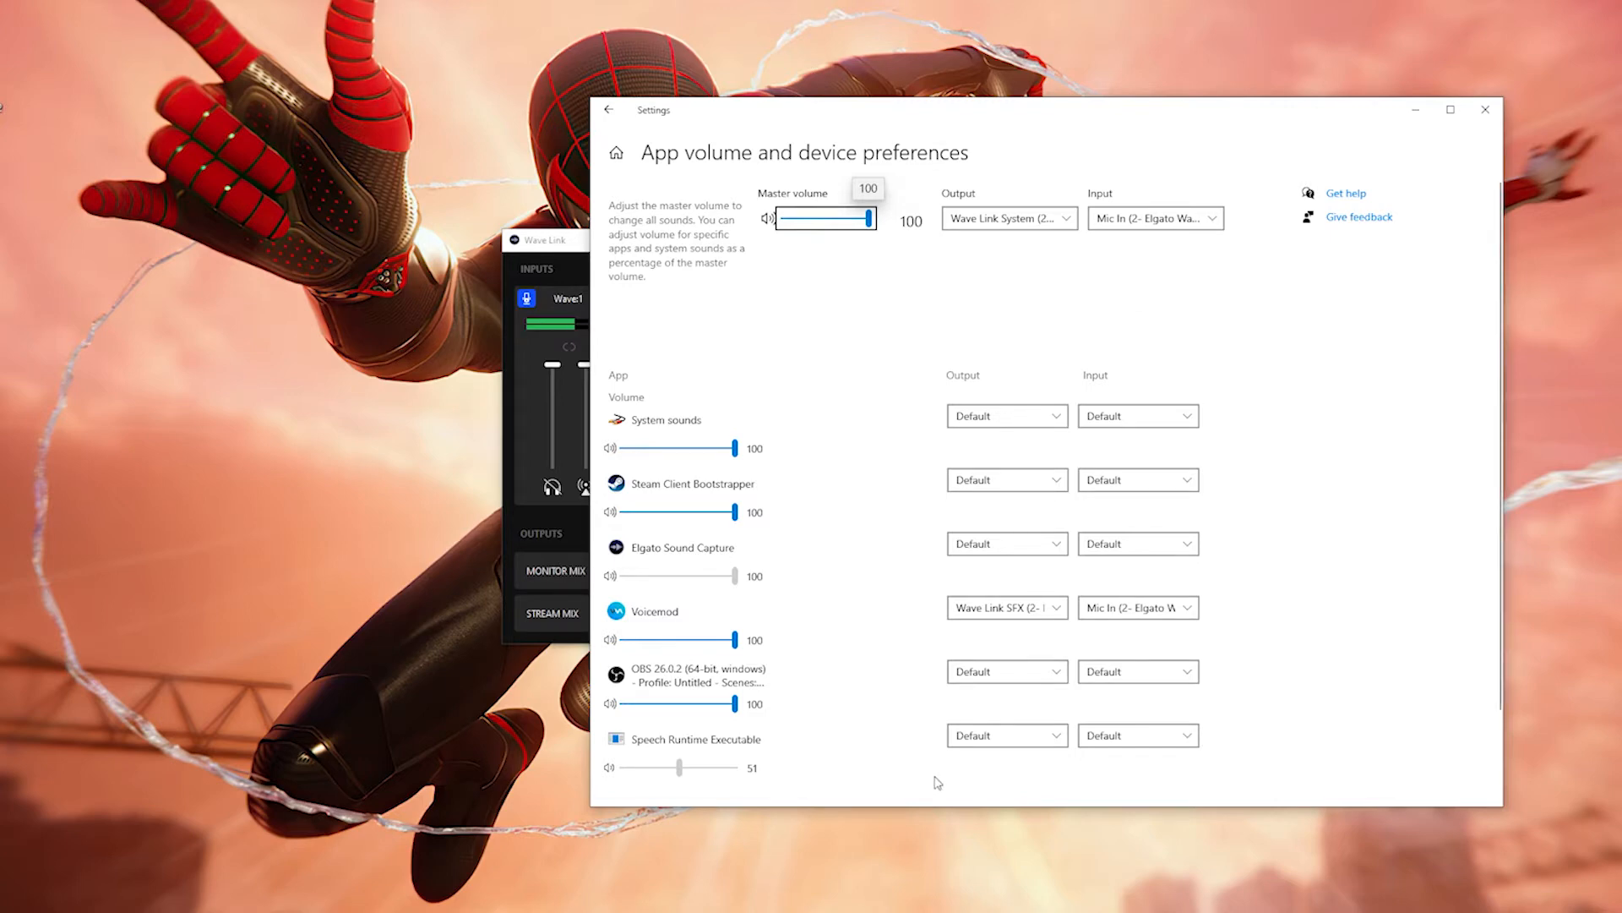
pyautogui.click(936, 910)
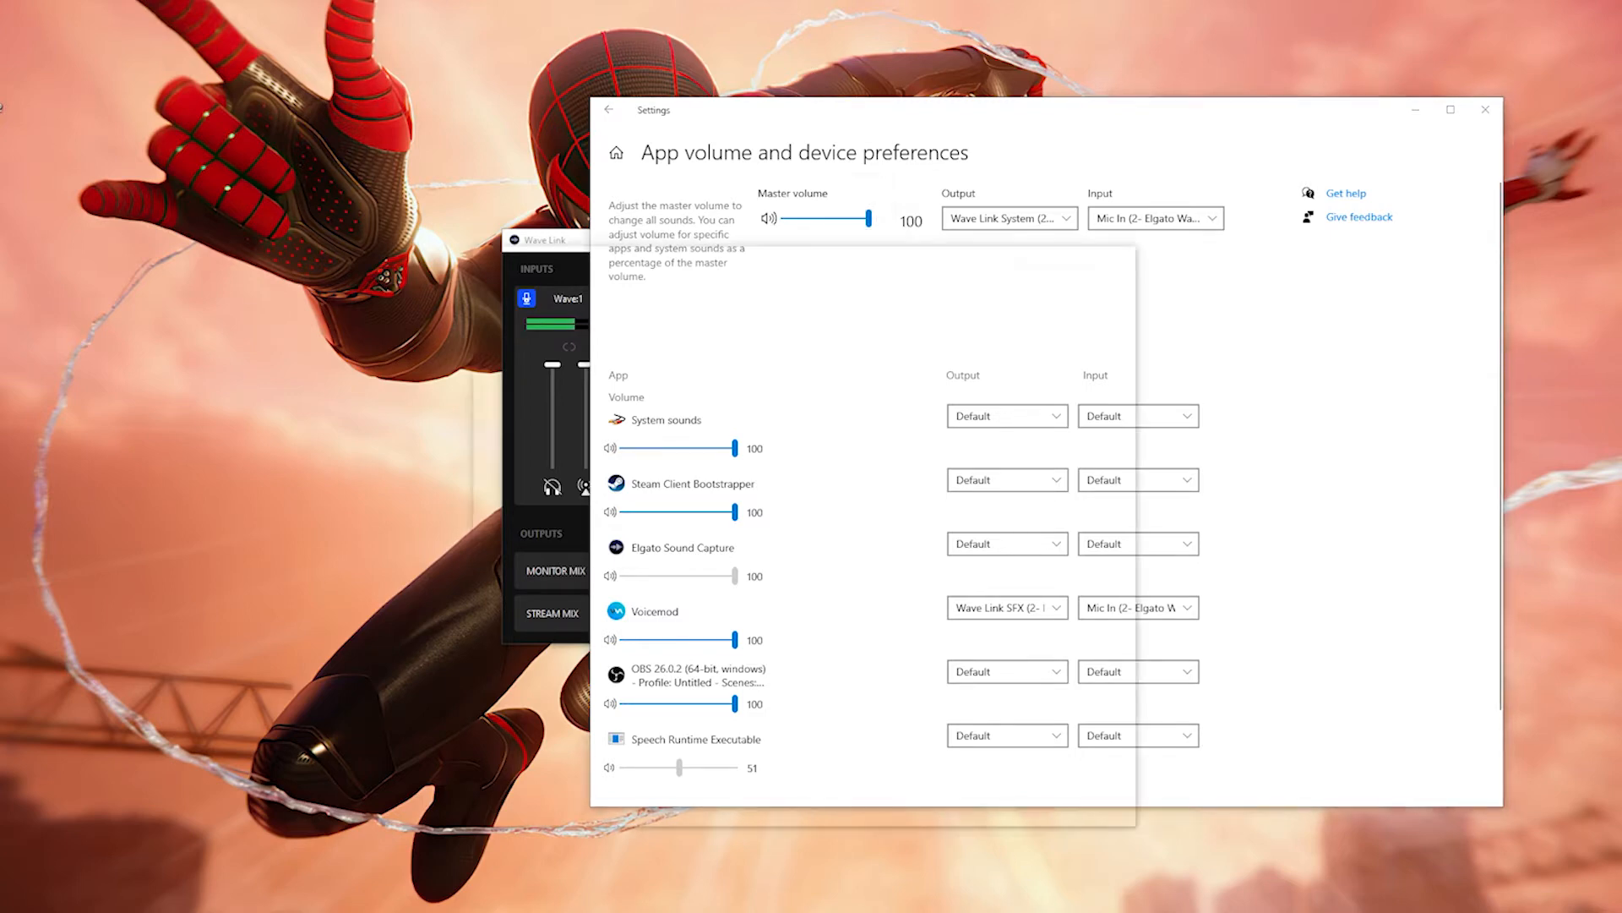
pyautogui.moveTo(965, 253); pyautogui.dragTo(481, 251)
pyautogui.click(997, 149)
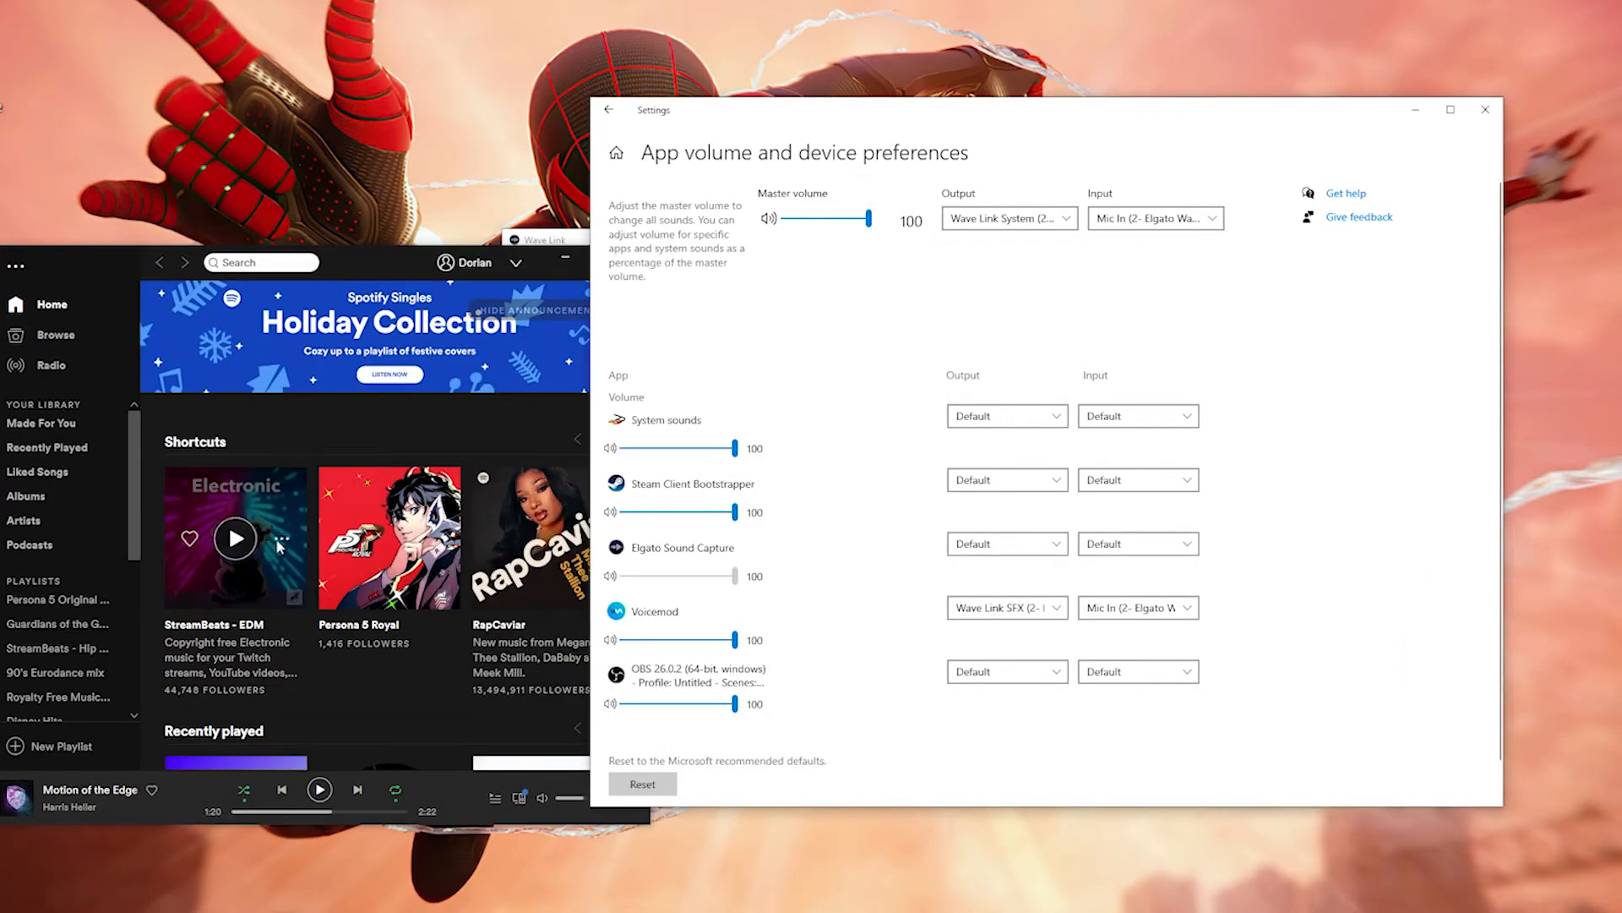
pyautogui.scroll(-2, 435, 621)
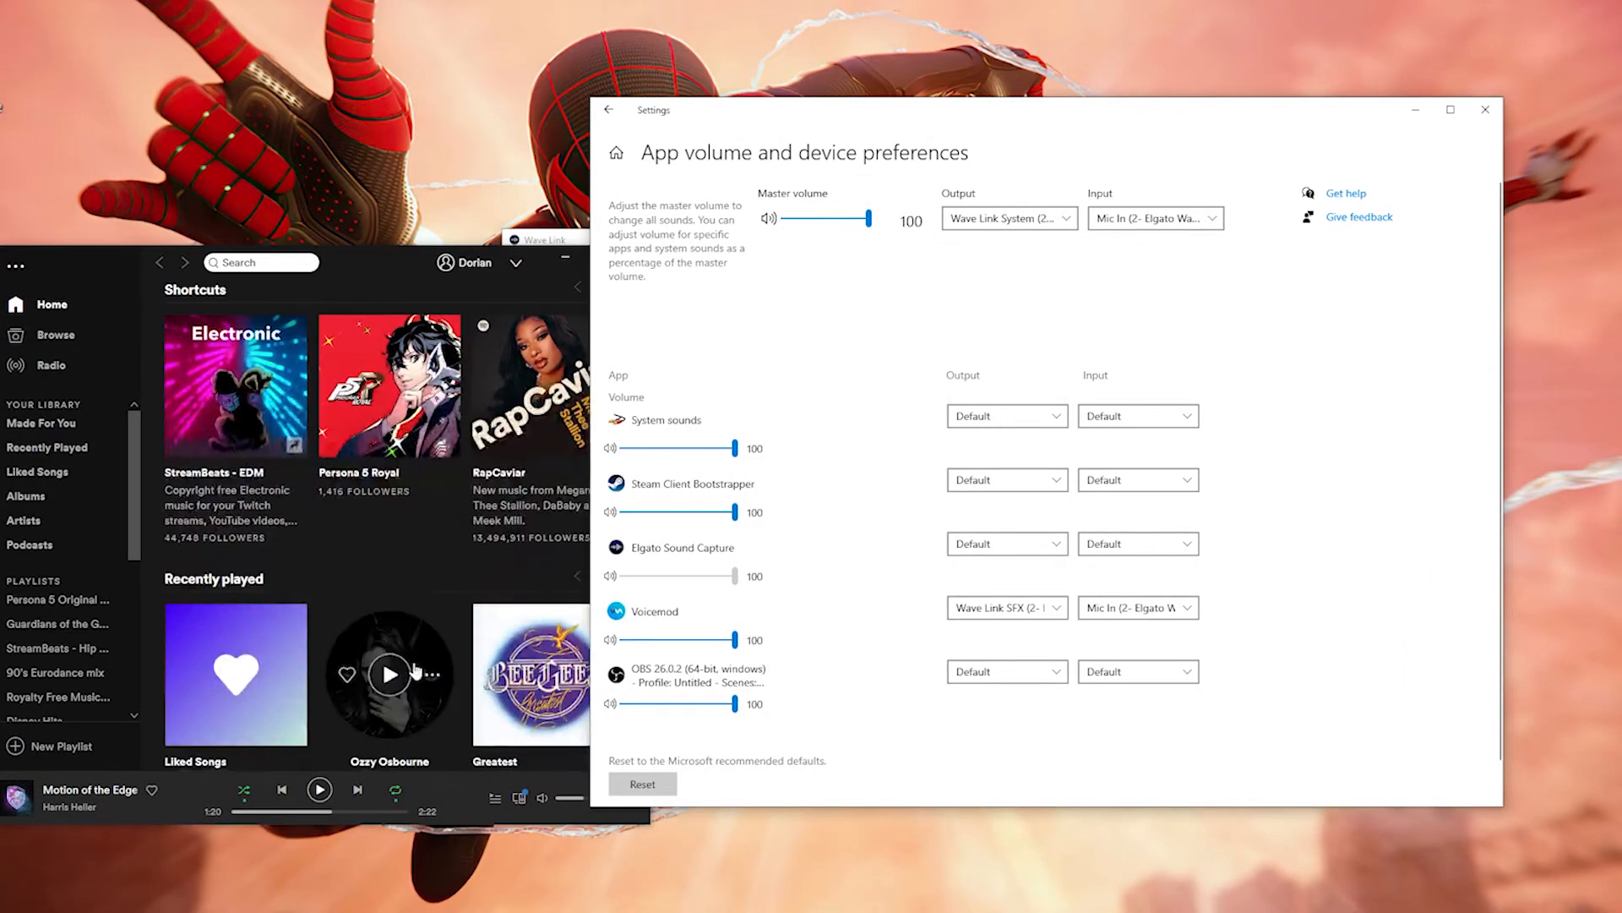
pyautogui.click(321, 790)
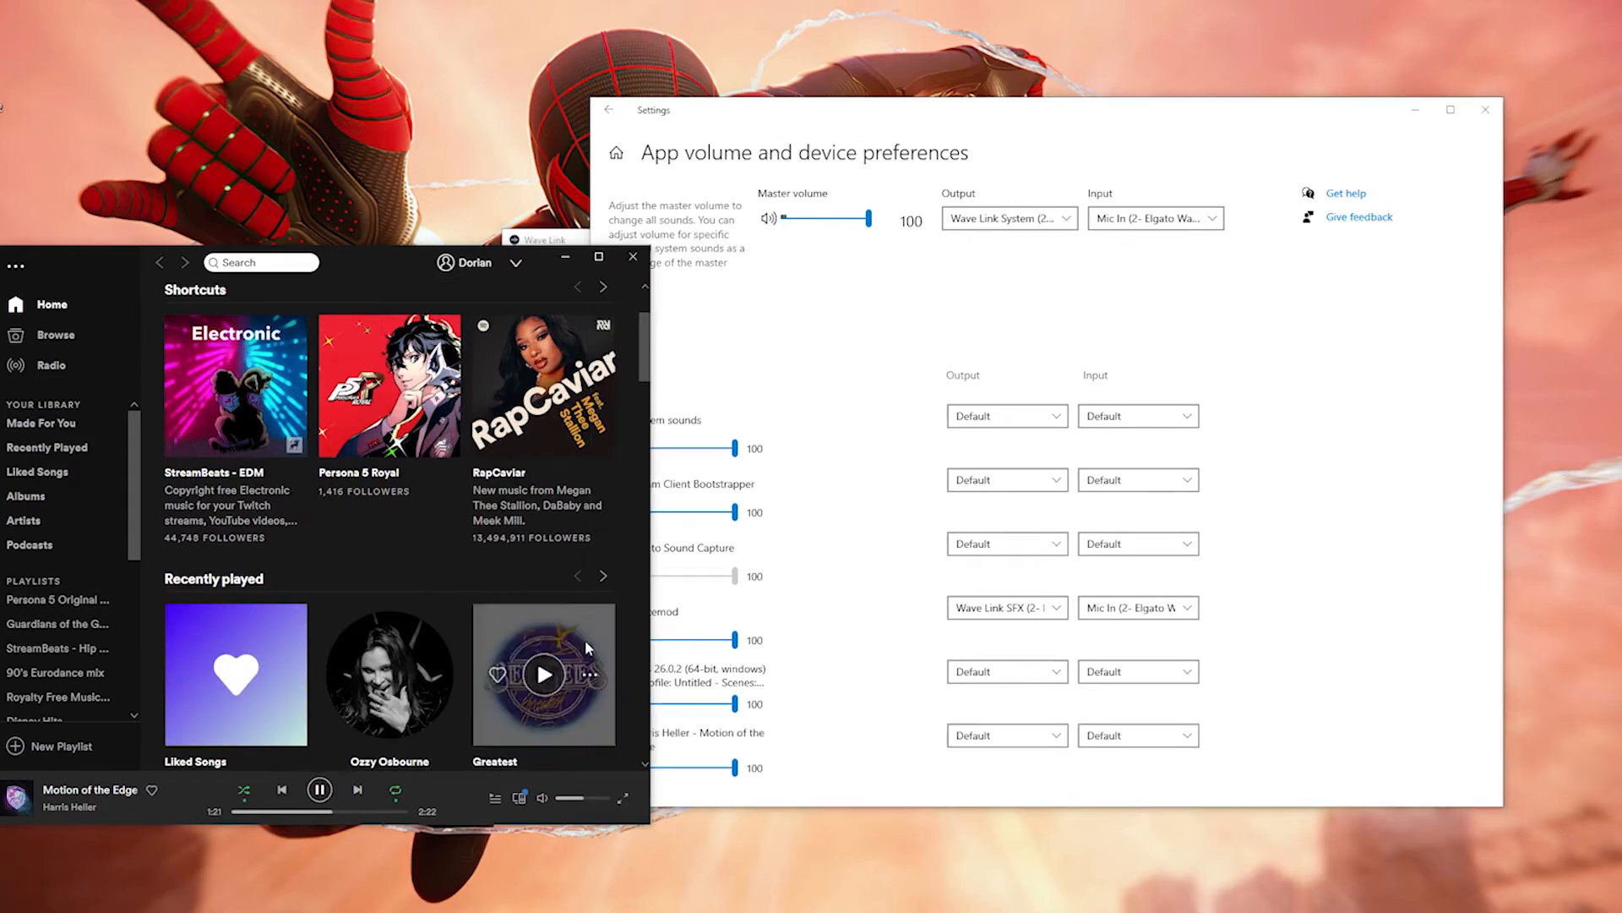
# - Set Spotify's output device to Wave Link Music and close the Windows sound preferences
pyautogui.scroll(-2, 819, 538)
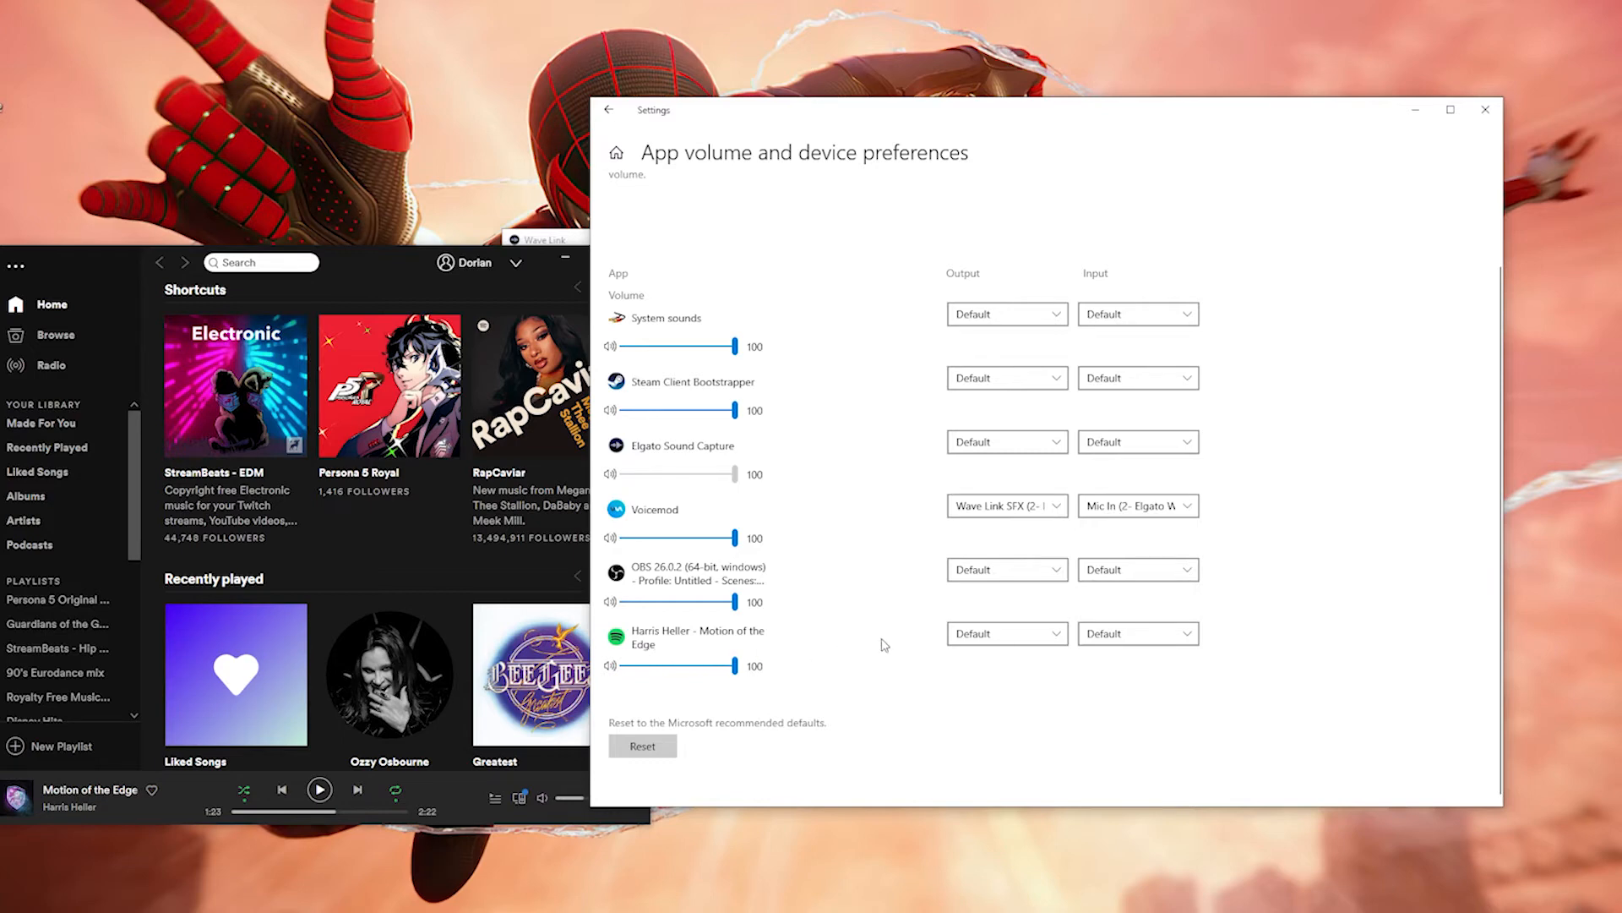
pyautogui.click(1003, 641)
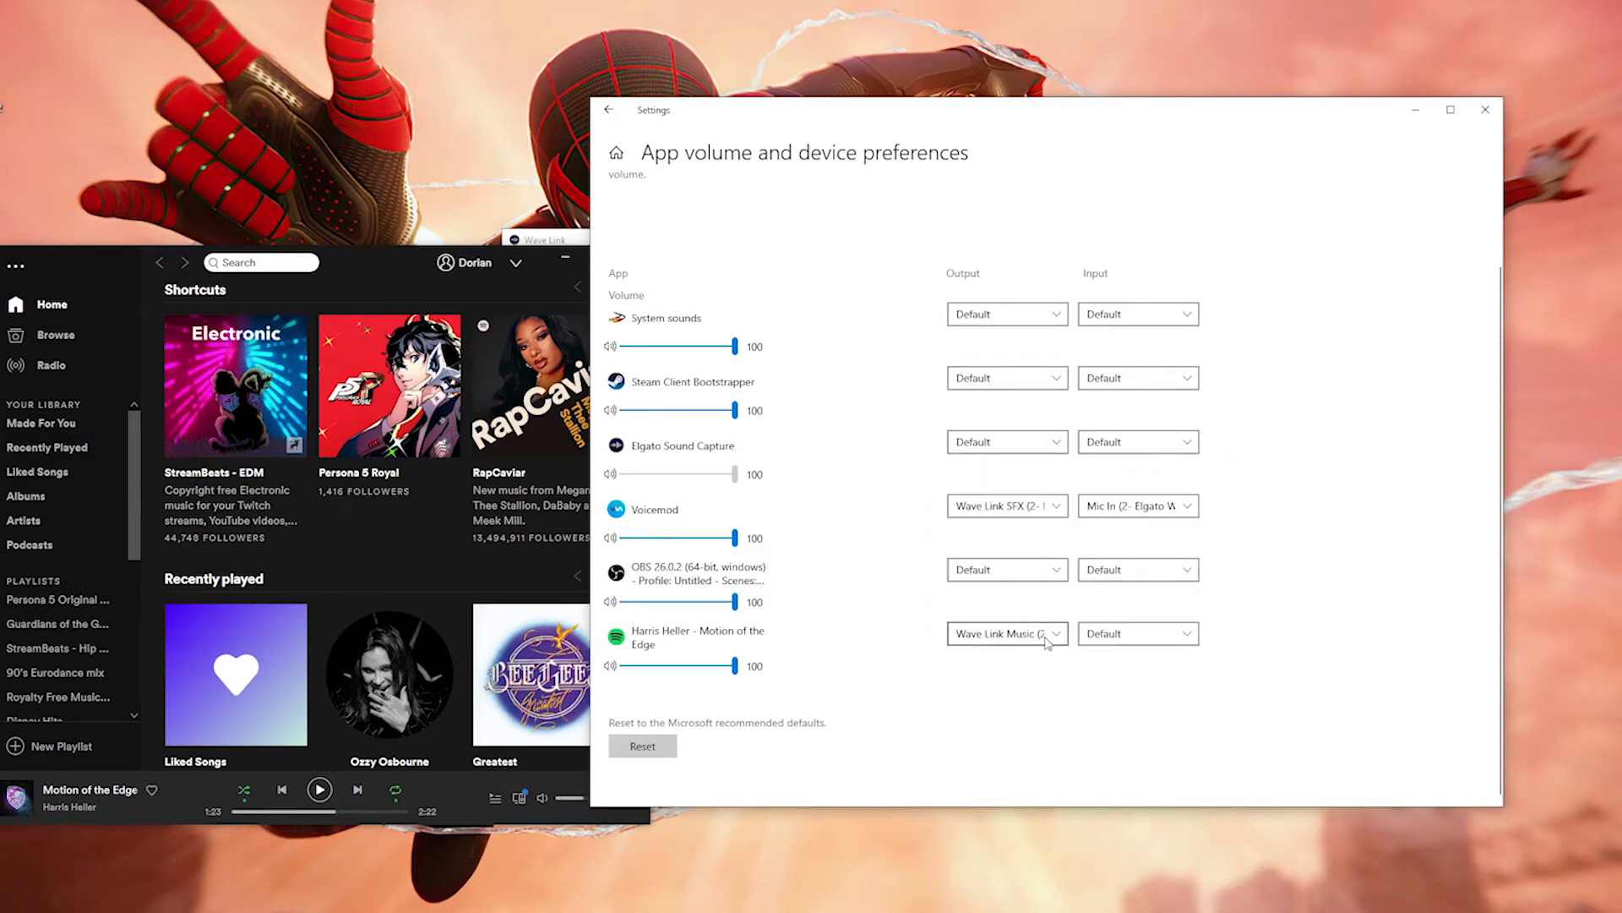
pyautogui.click(1486, 109)
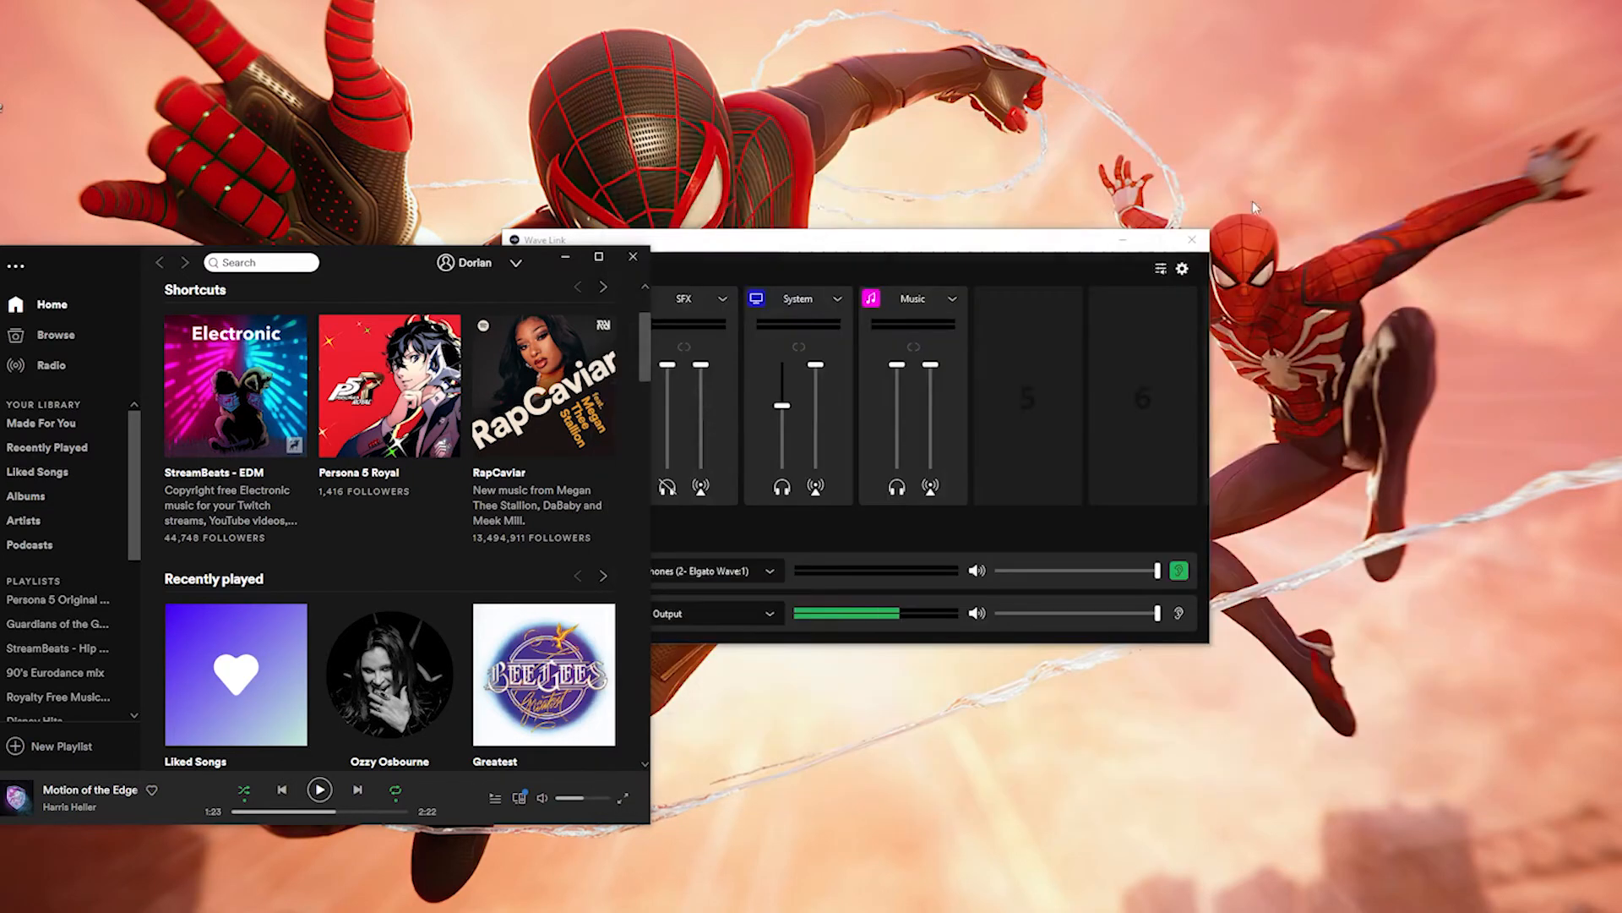
# - Play the Spotify track beside Wave Link and test the Music channel's monitor and stream volume sliders, returning both to full
pyautogui.moveTo(913, 251); pyautogui.dragTo(1229, 247)
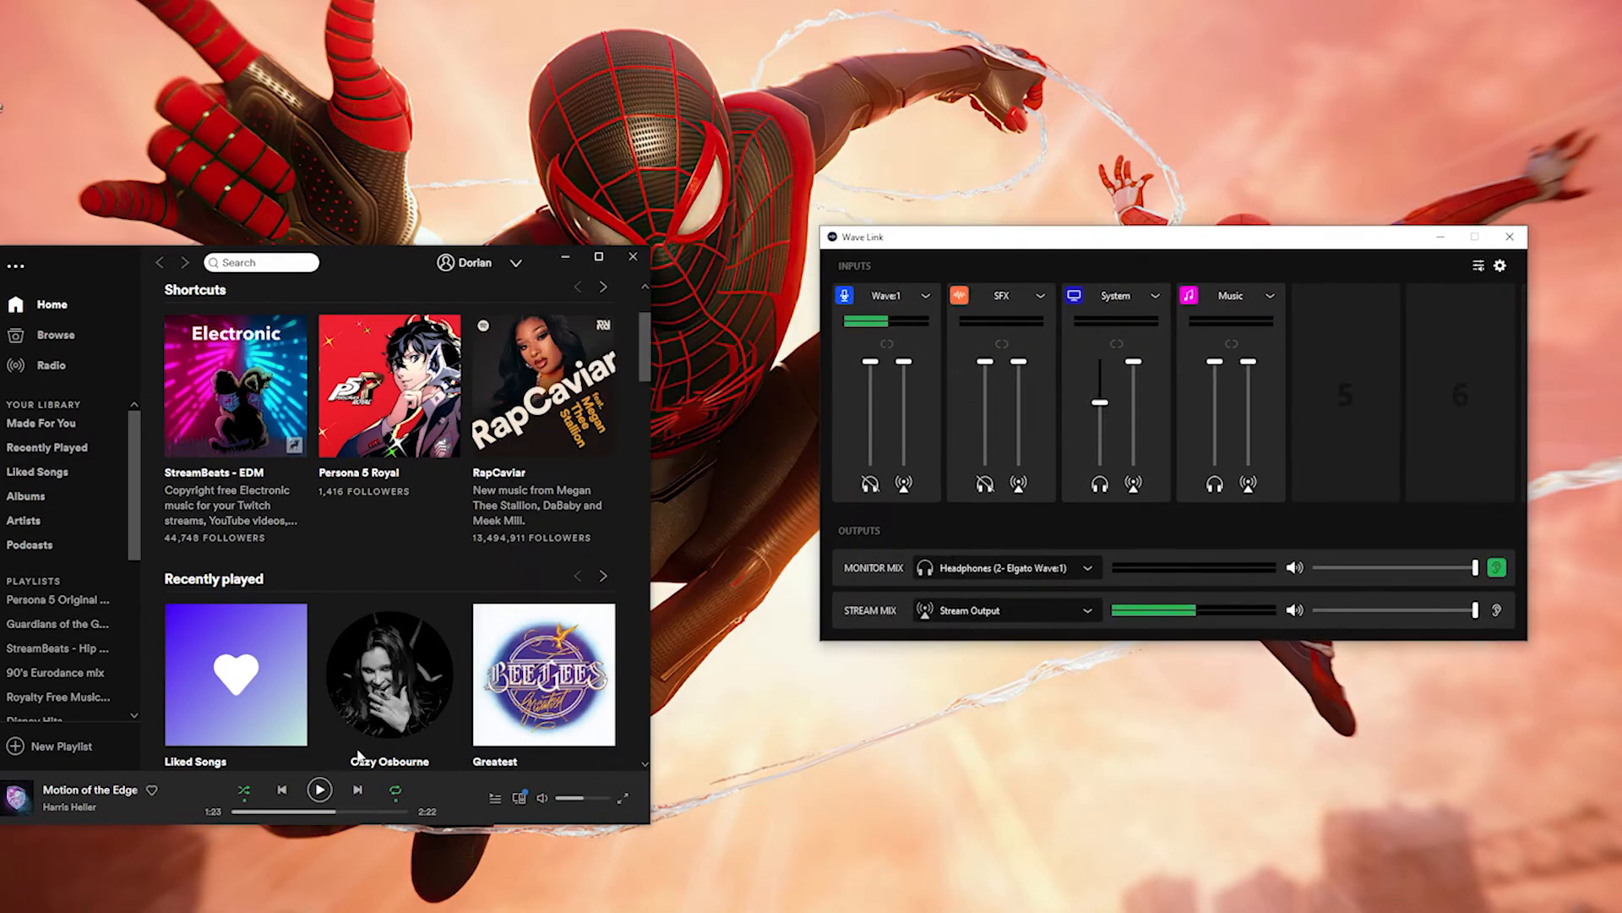
pyautogui.click(320, 792)
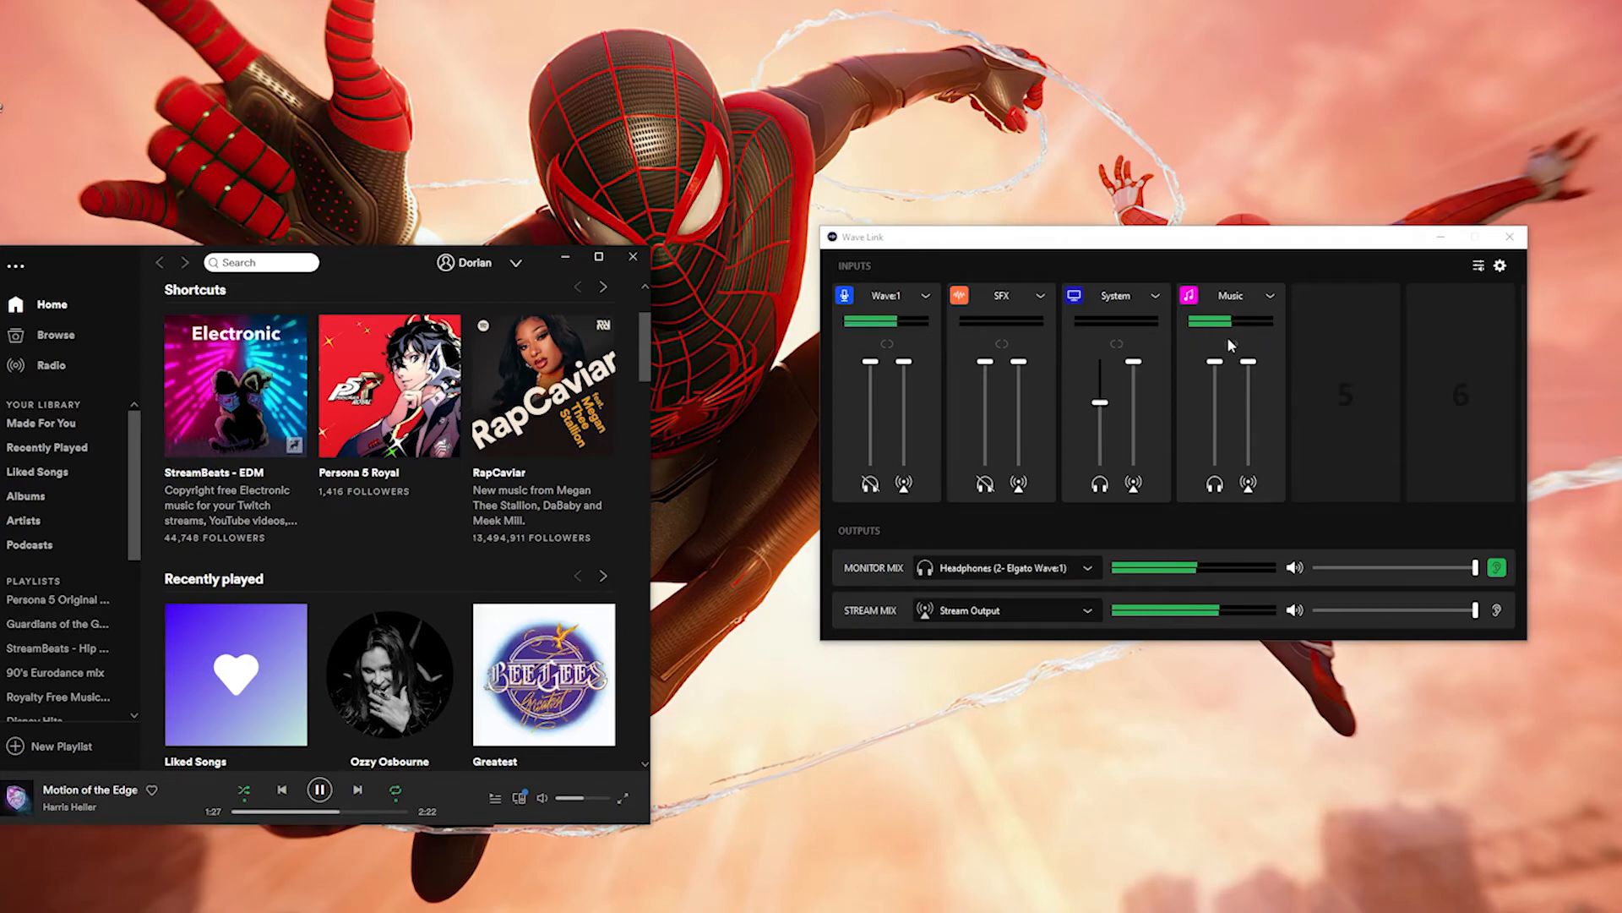
pyautogui.moveTo(1248, 362); pyautogui.dragTo(1215, 440)
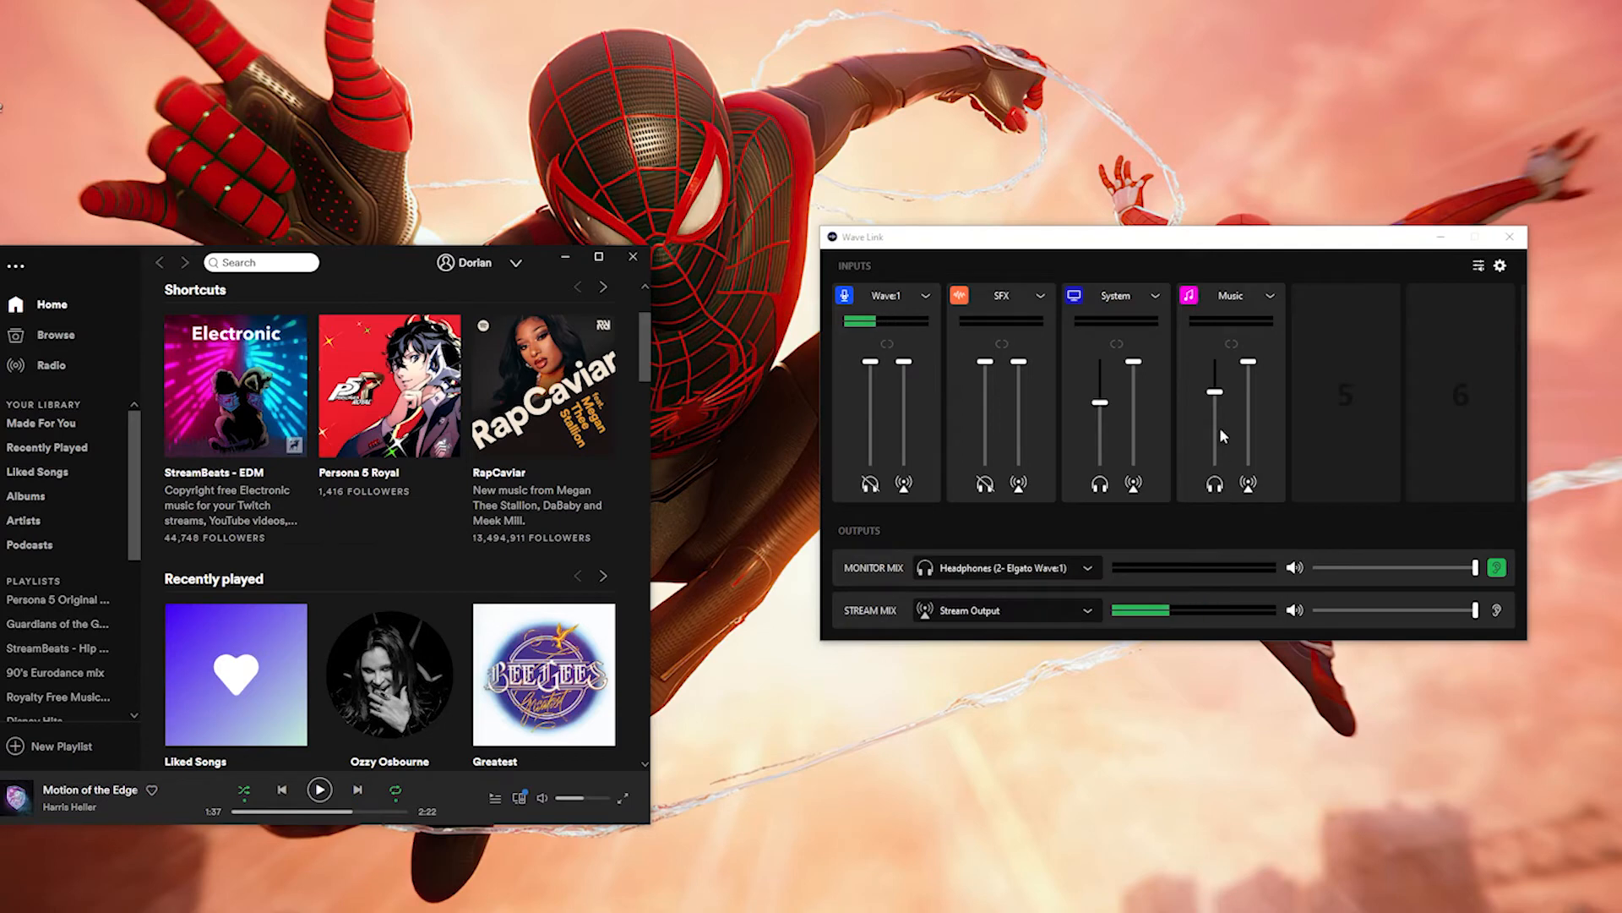
pyautogui.moveTo(1221, 397); pyautogui.dragTo(1202, 370)
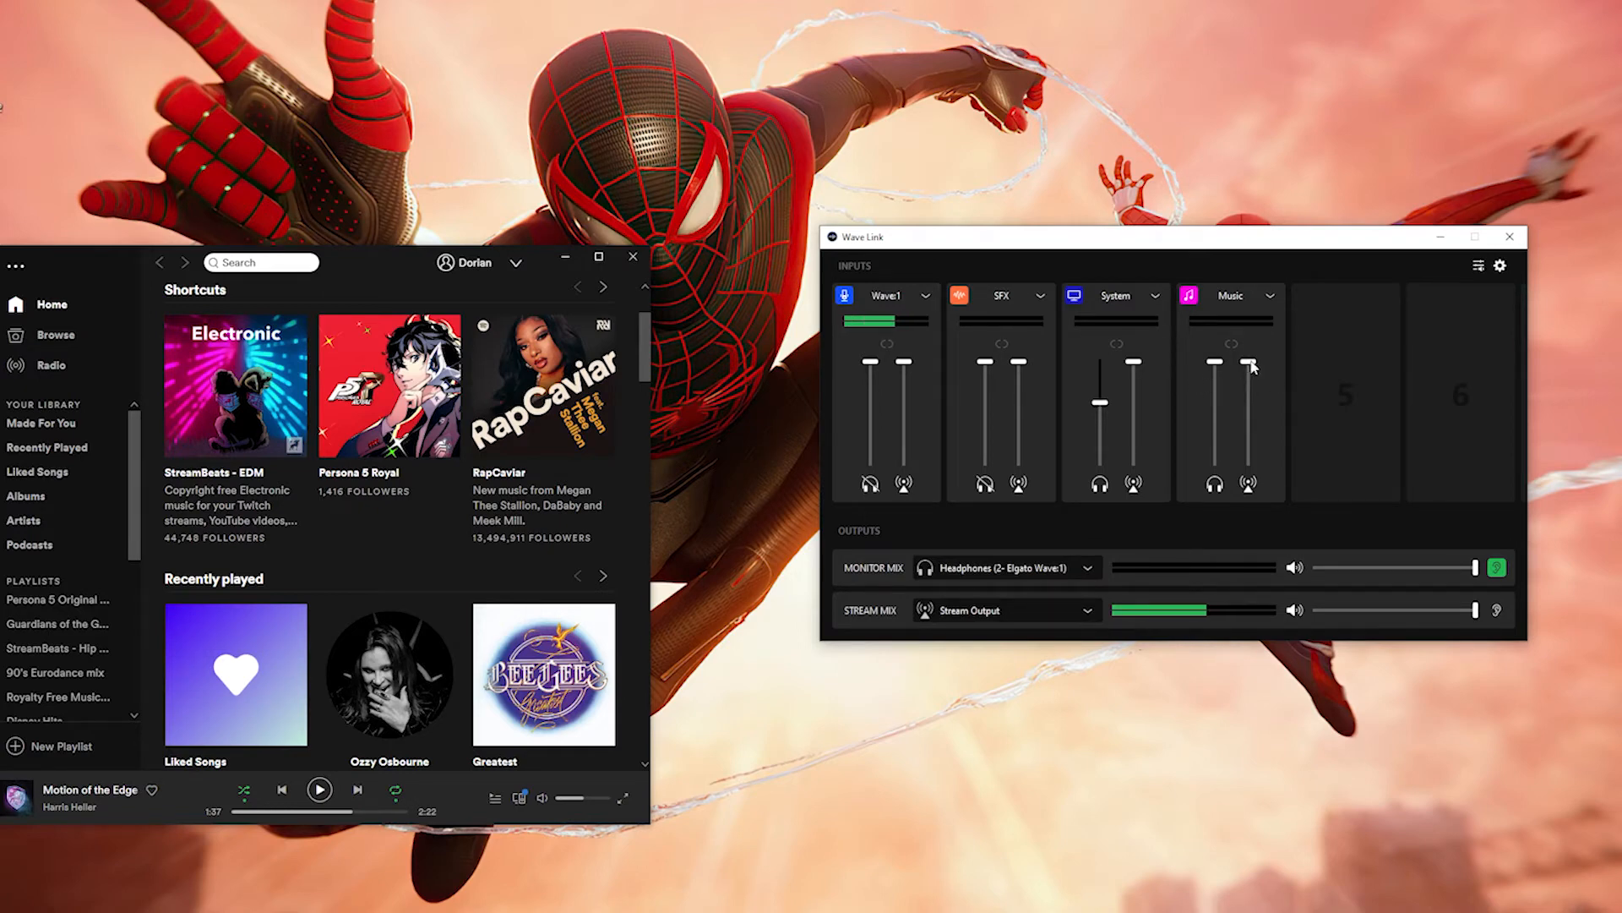
pyautogui.moveTo(1250, 365); pyautogui.dragTo(1251, 422)
pyautogui.moveTo(1252, 421); pyautogui.dragTo(1250, 362)
# - Switch to Voicemod and examine the input and output devices chosen in its audio settings
pyautogui.click(1036, 301)
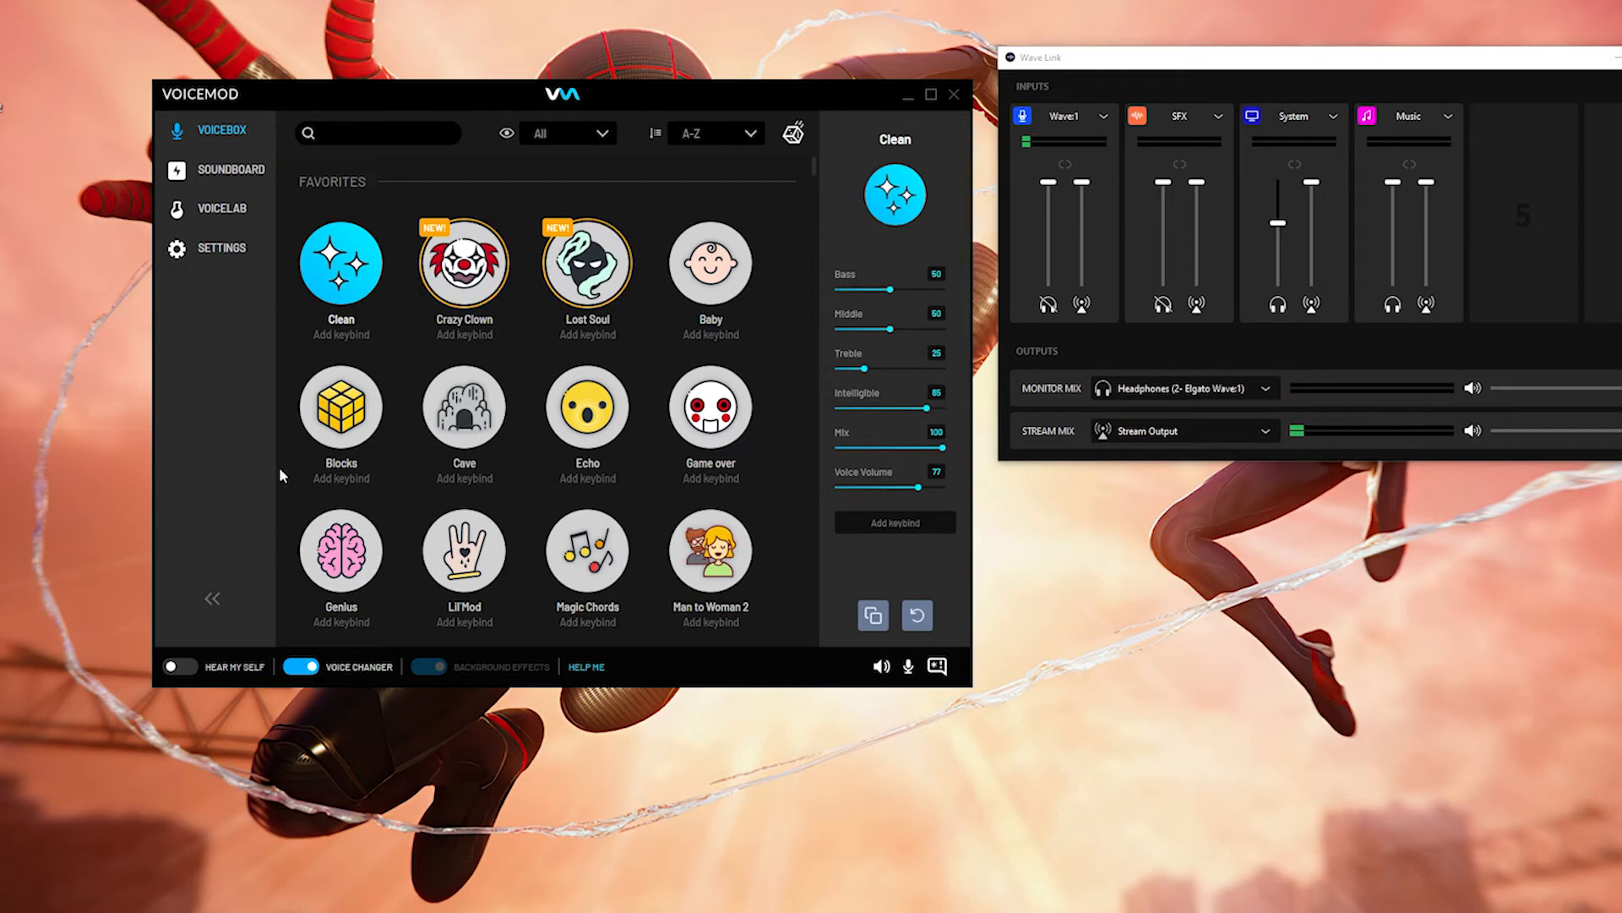
pyautogui.click(230, 257)
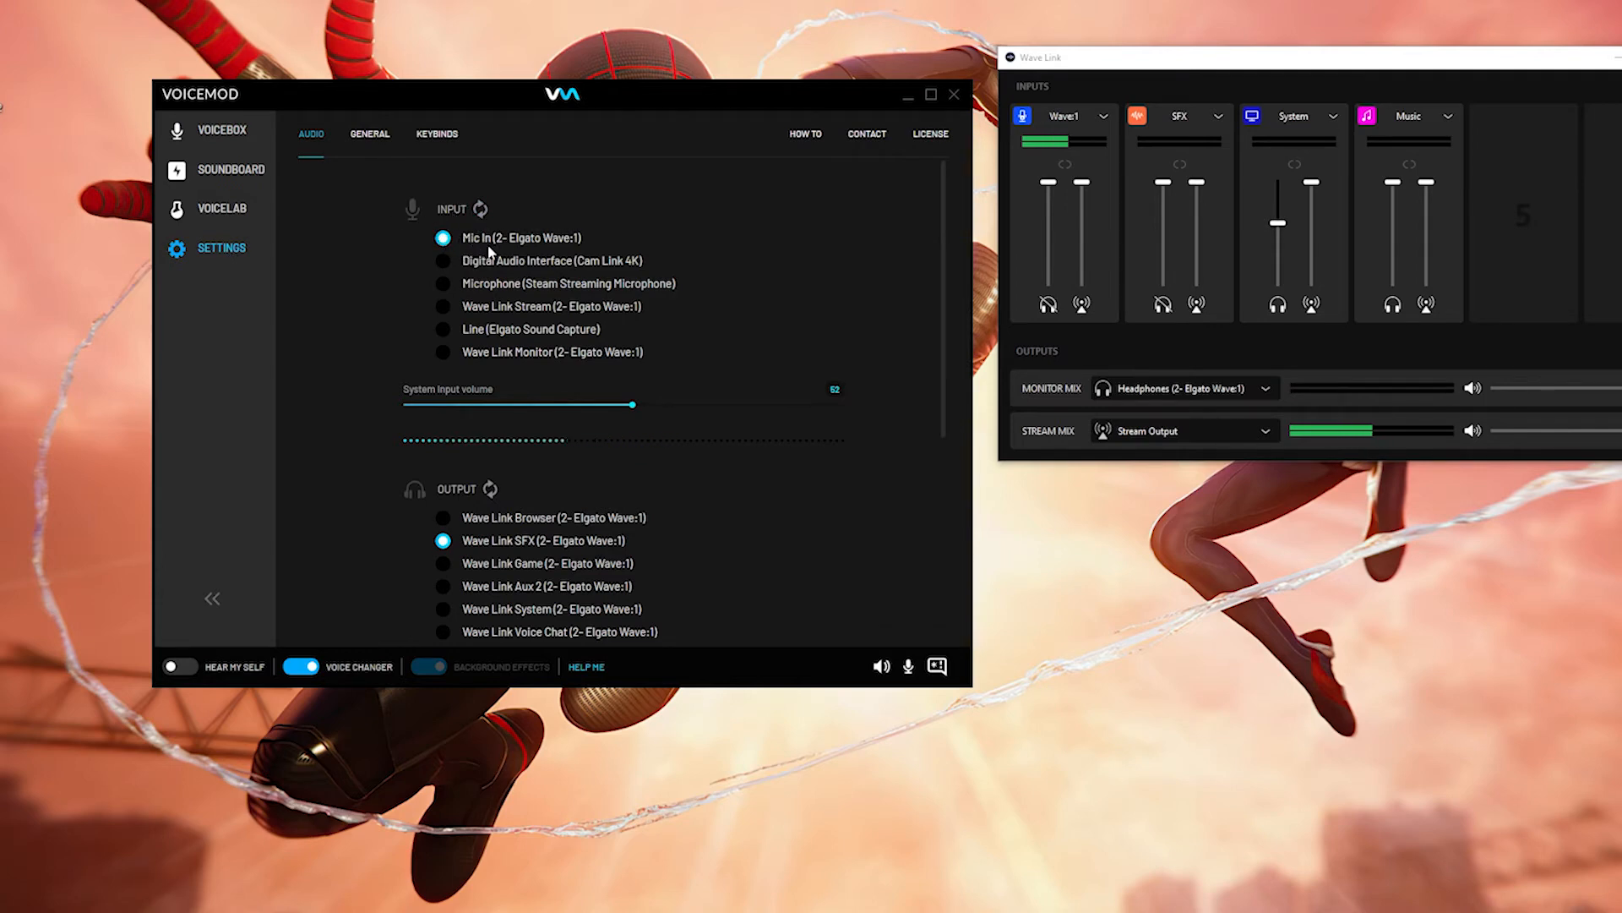
pyautogui.scroll(-4, 346, 336)
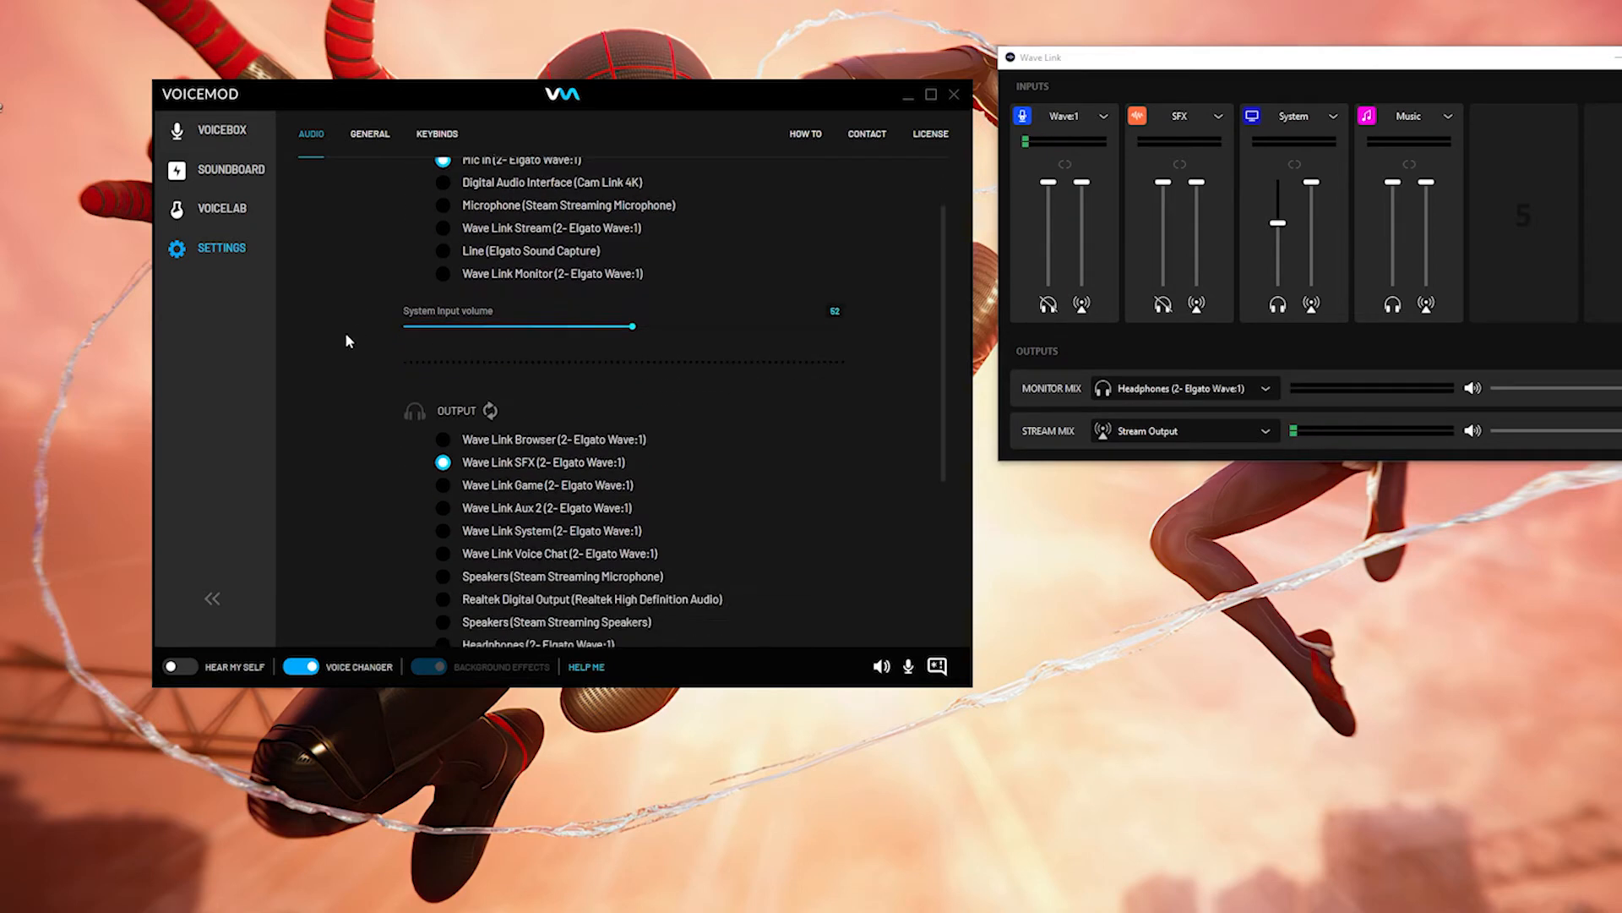
pyautogui.scroll(1, 346, 336)
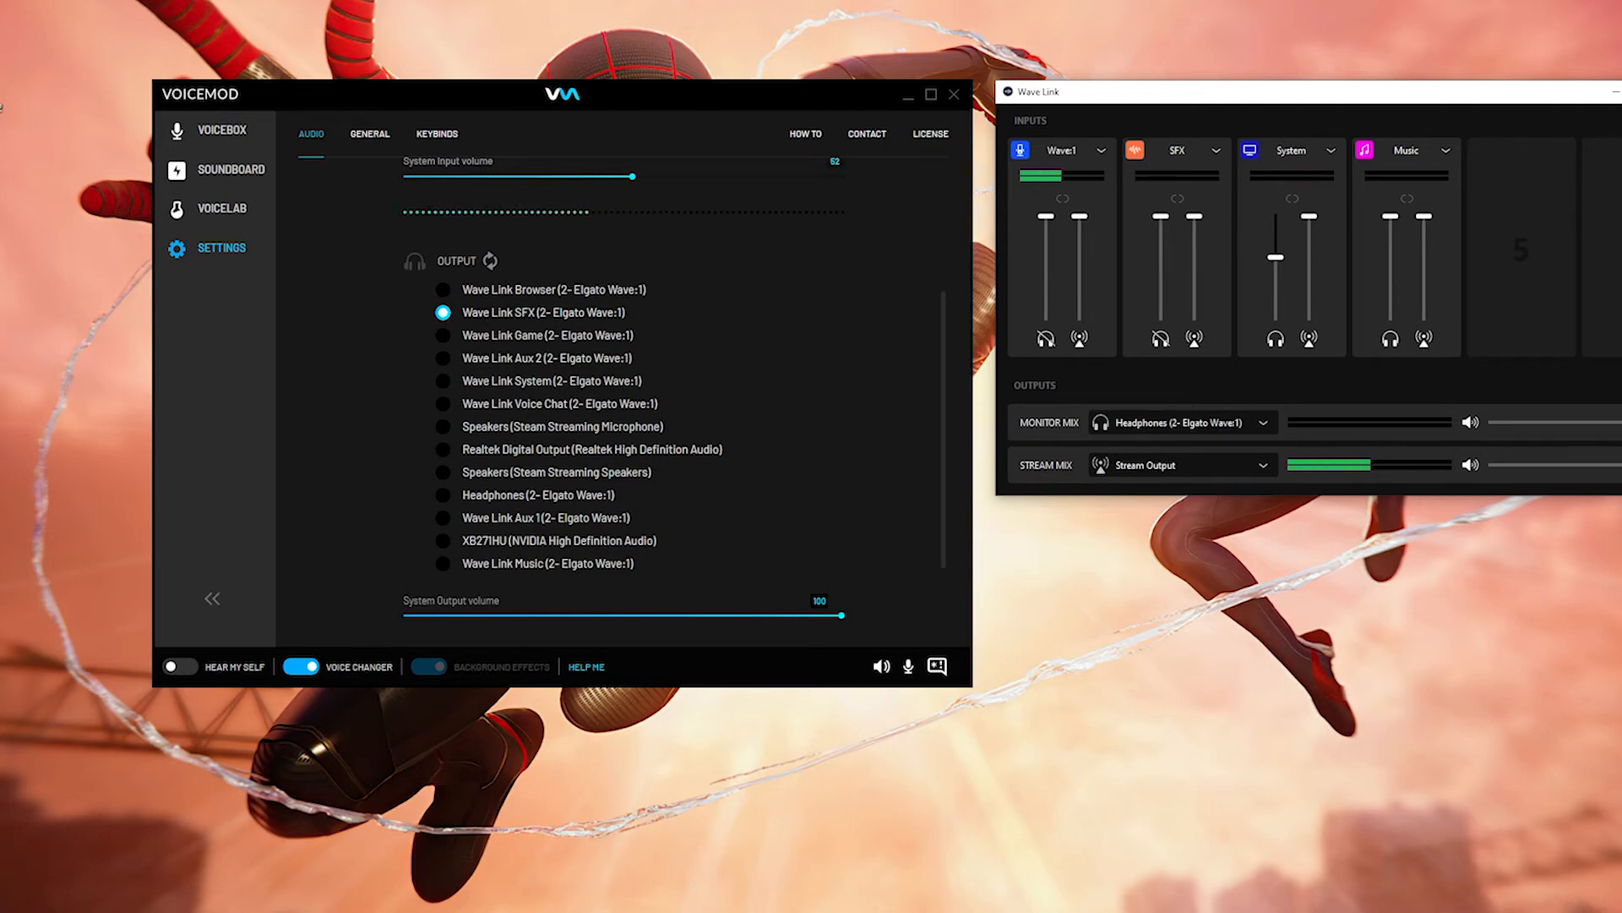
# - In the Windows app volume preferences, select Wave Link System as the master output and check the input is Mic In (2- Elgato Wave:1)
pyautogui.click(1618, 120)
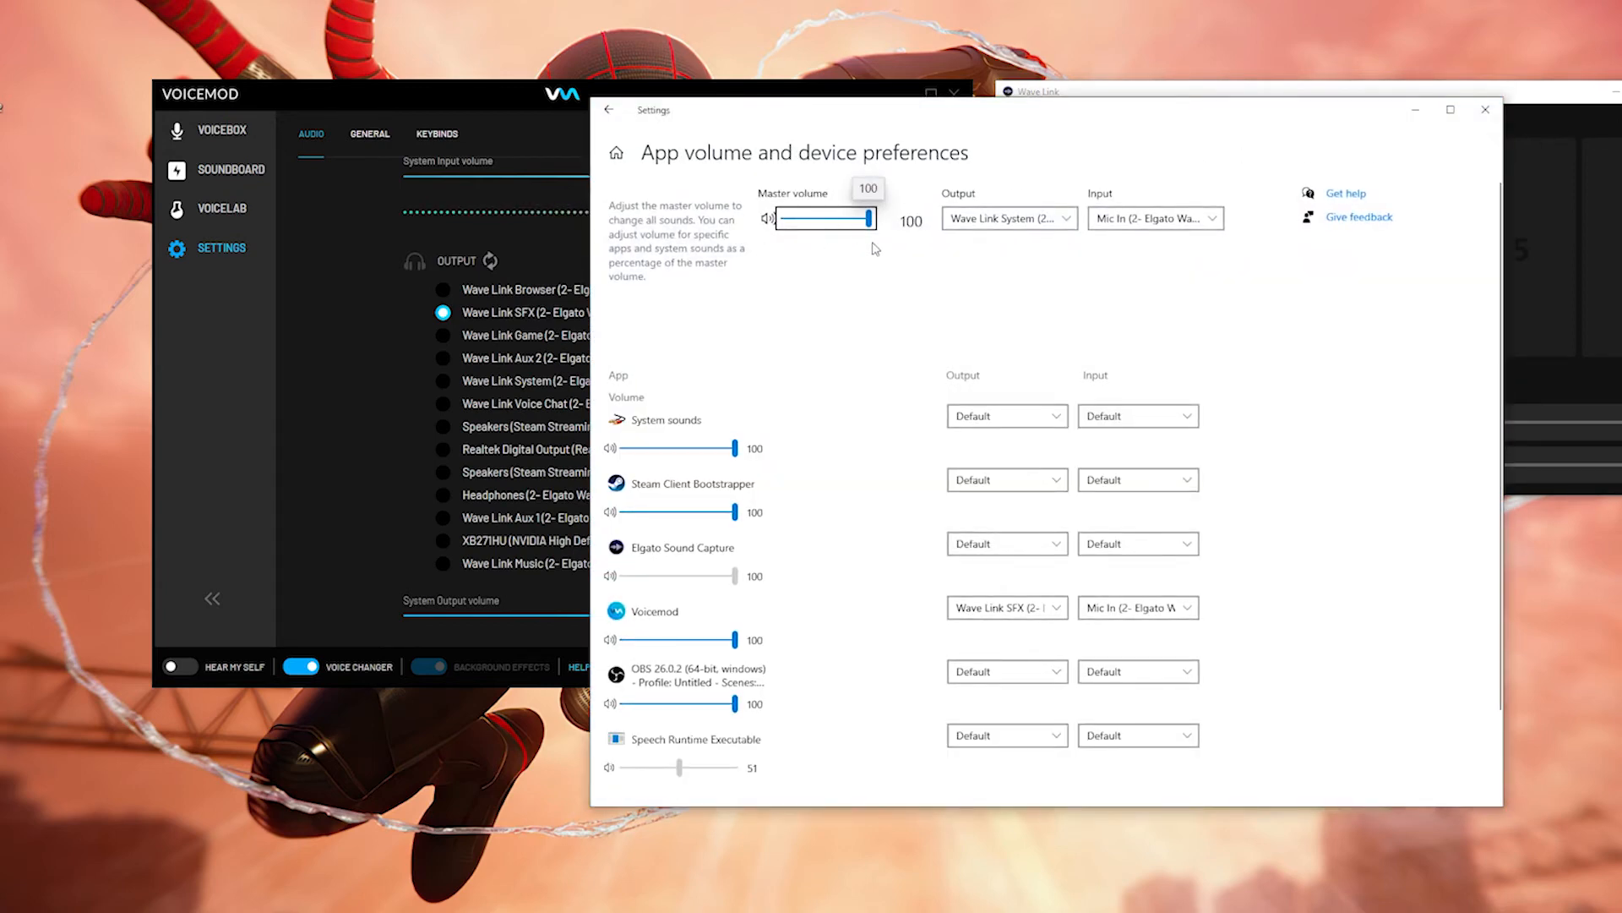
pyautogui.click(1000, 221)
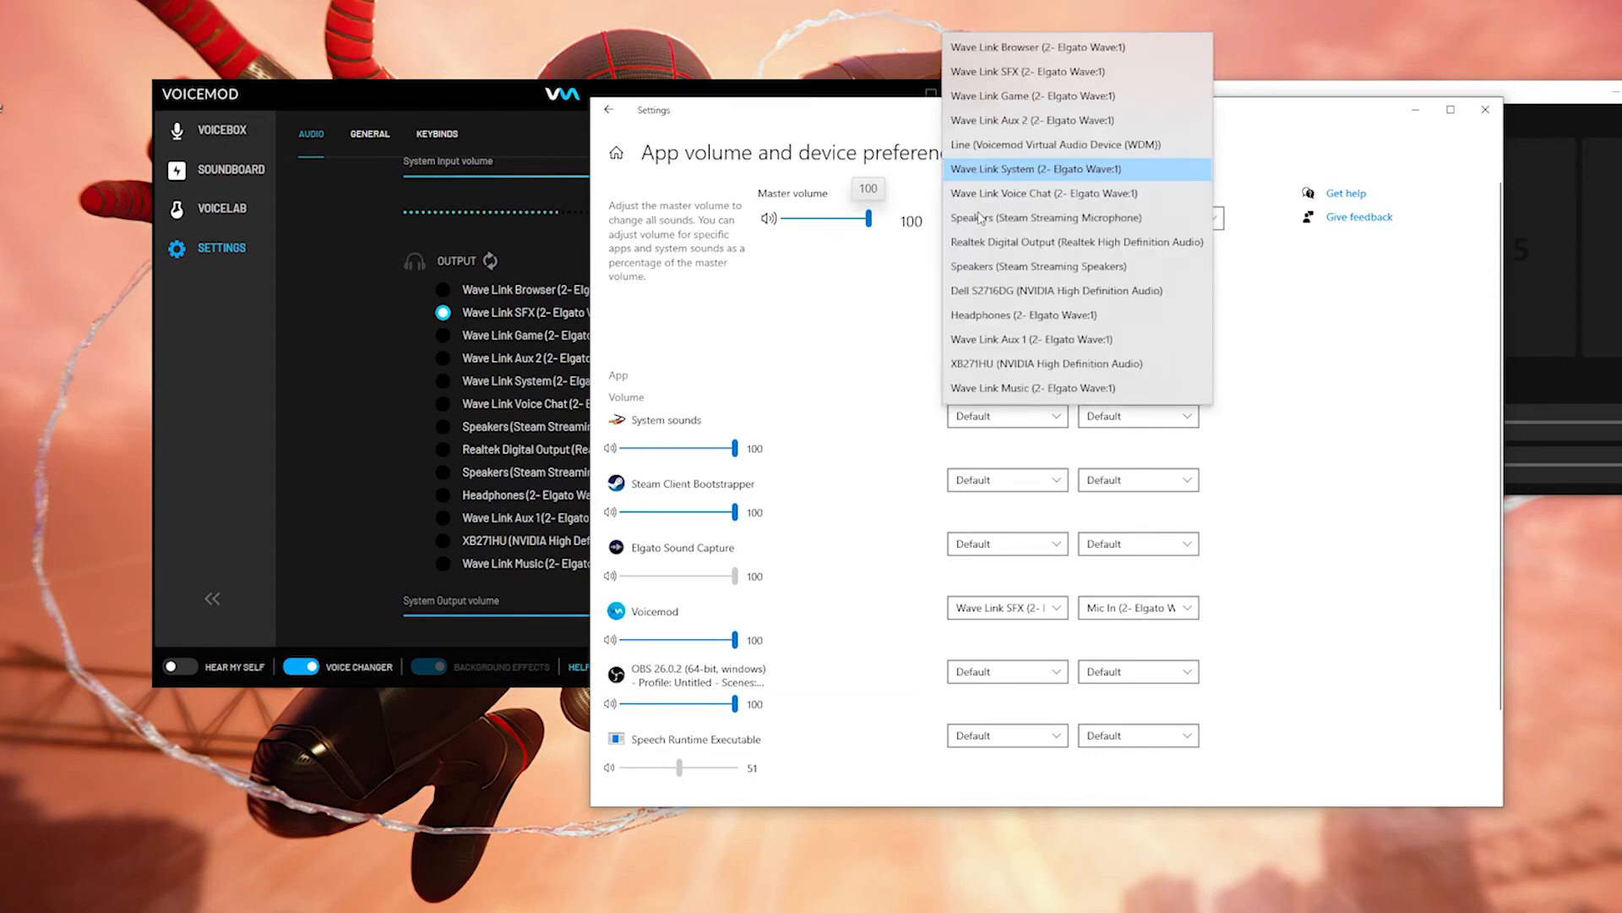
pyautogui.click(1026, 173)
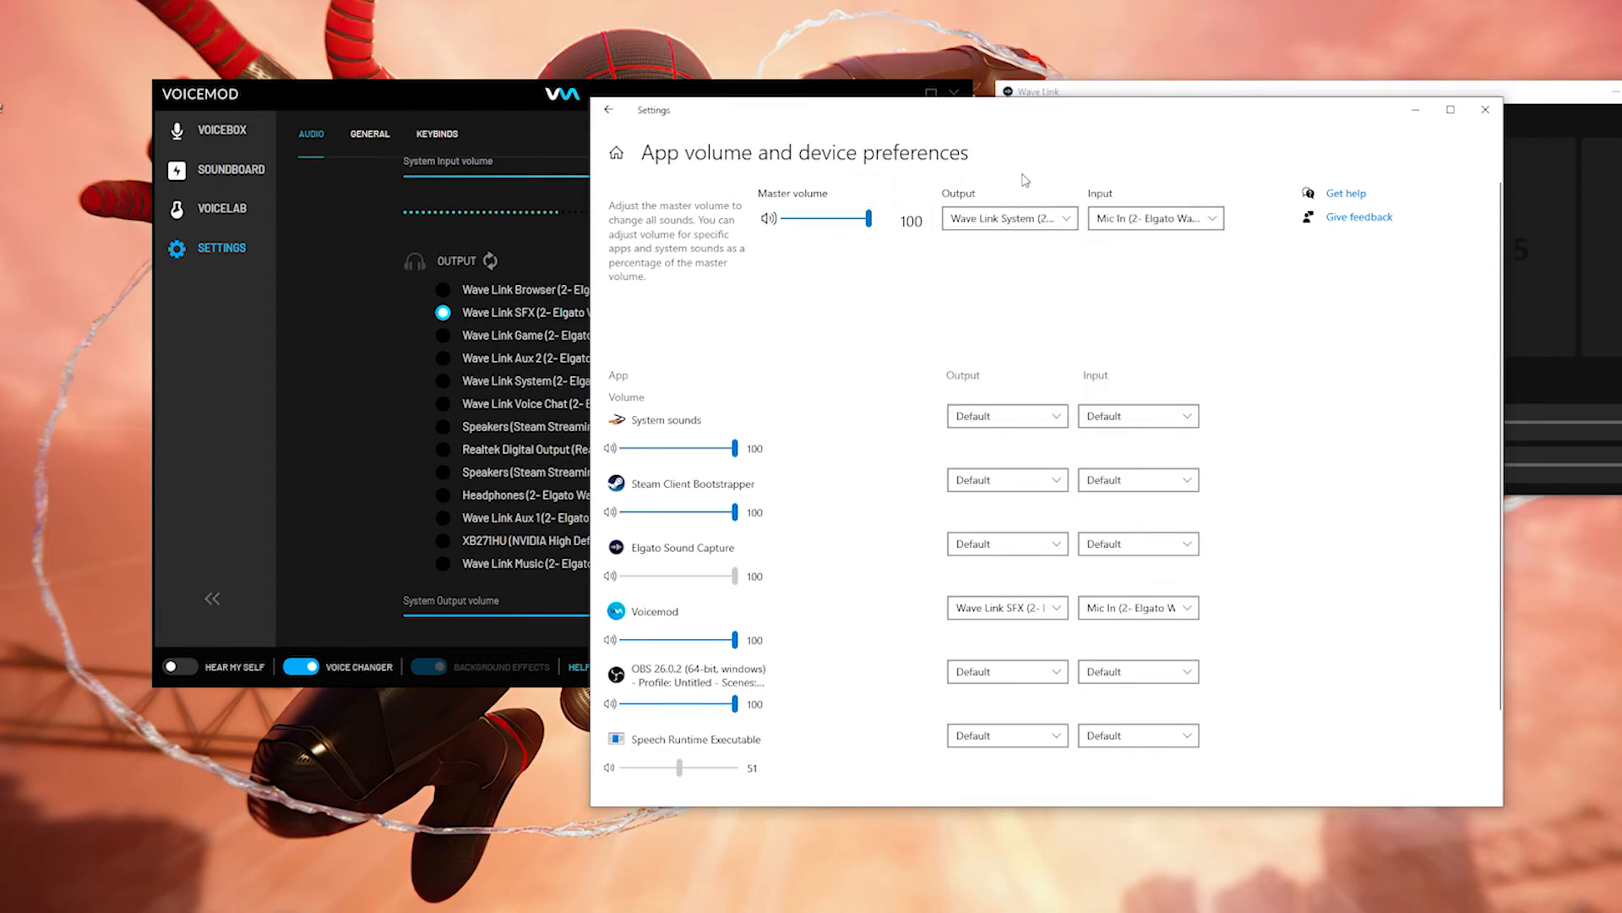
pyautogui.click(1146, 226)
pyautogui.click(1166, 222)
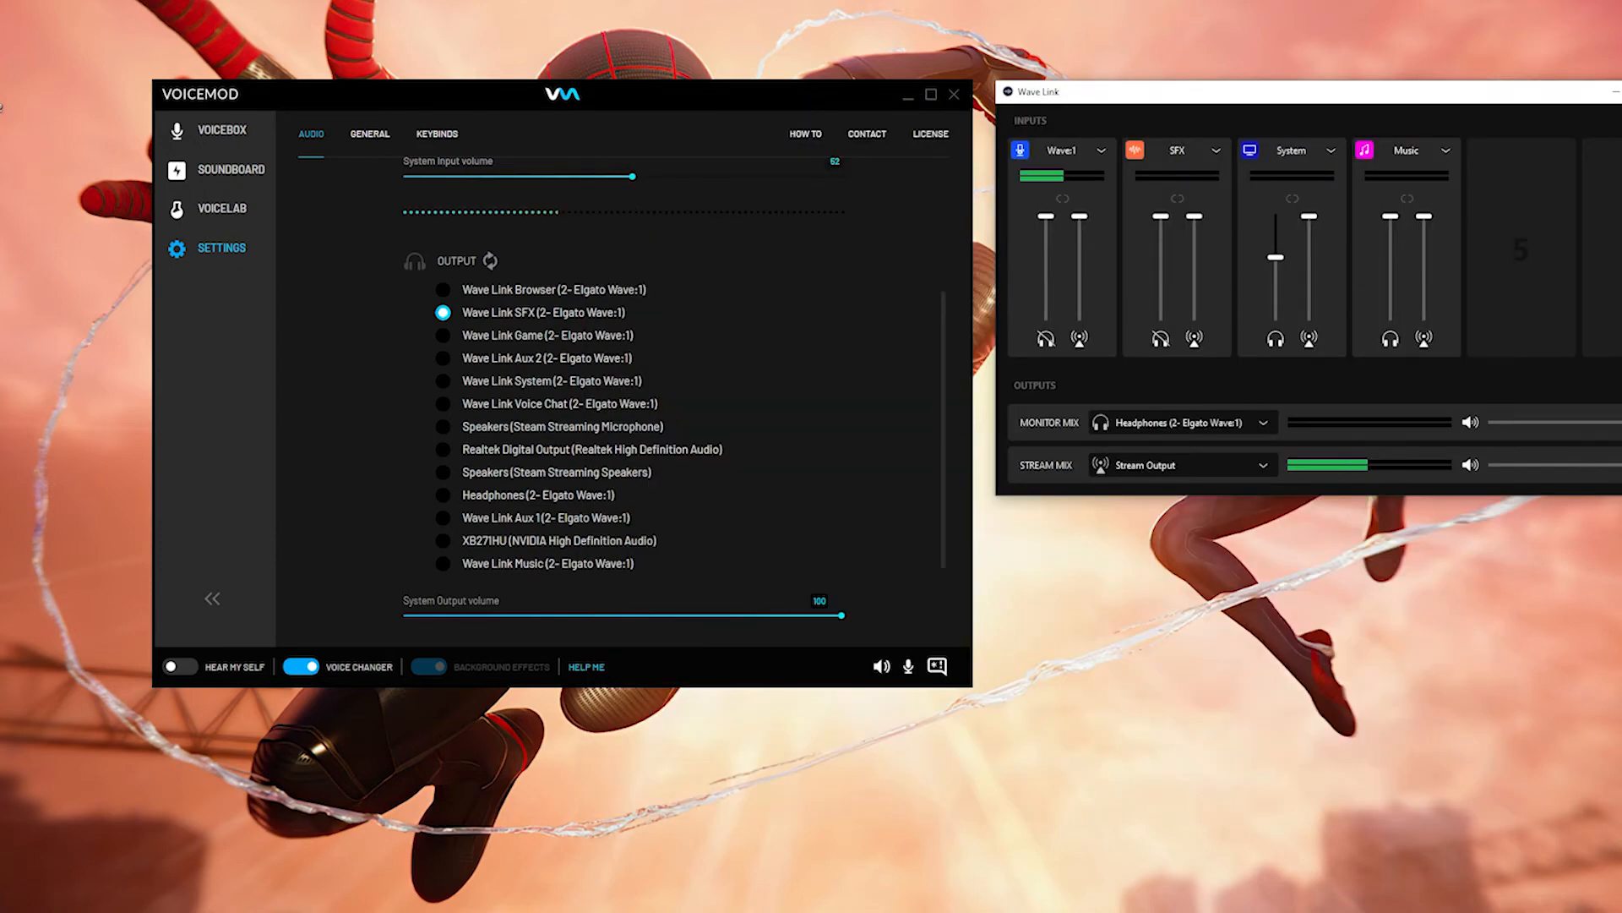
# - Switch to OBS and review the Desktop Audio and Mic/Auxiliary Audio devices in its audio settings, including the selectable microphone sources
pyautogui.moveTo(1621, 36); pyautogui.dragTo(1173, 35)
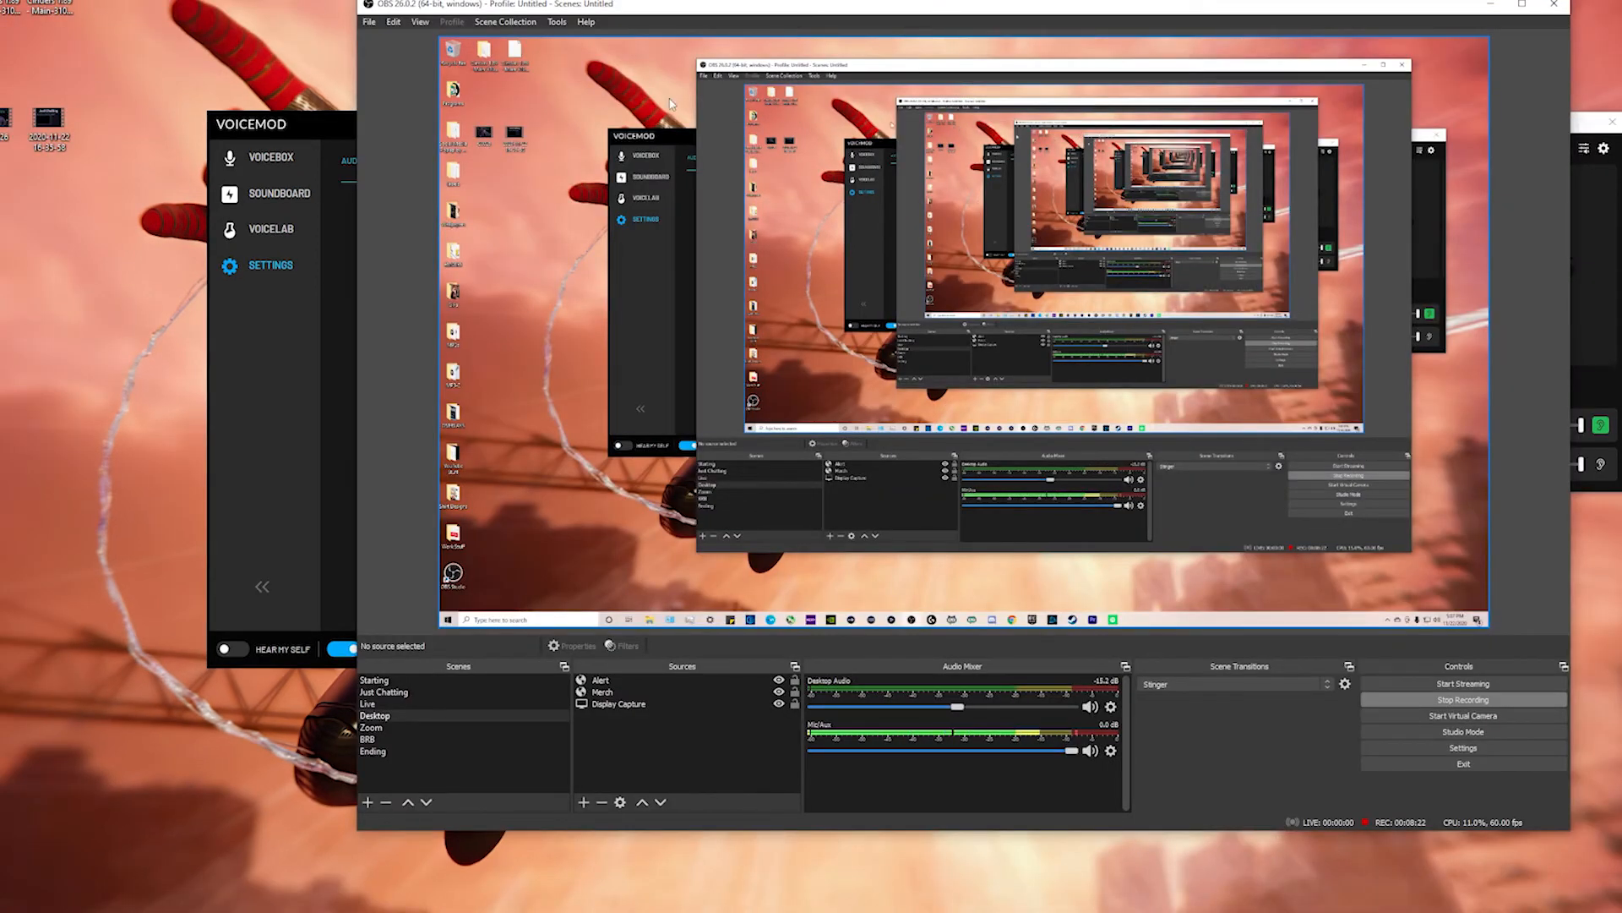
pyautogui.click(368, 23)
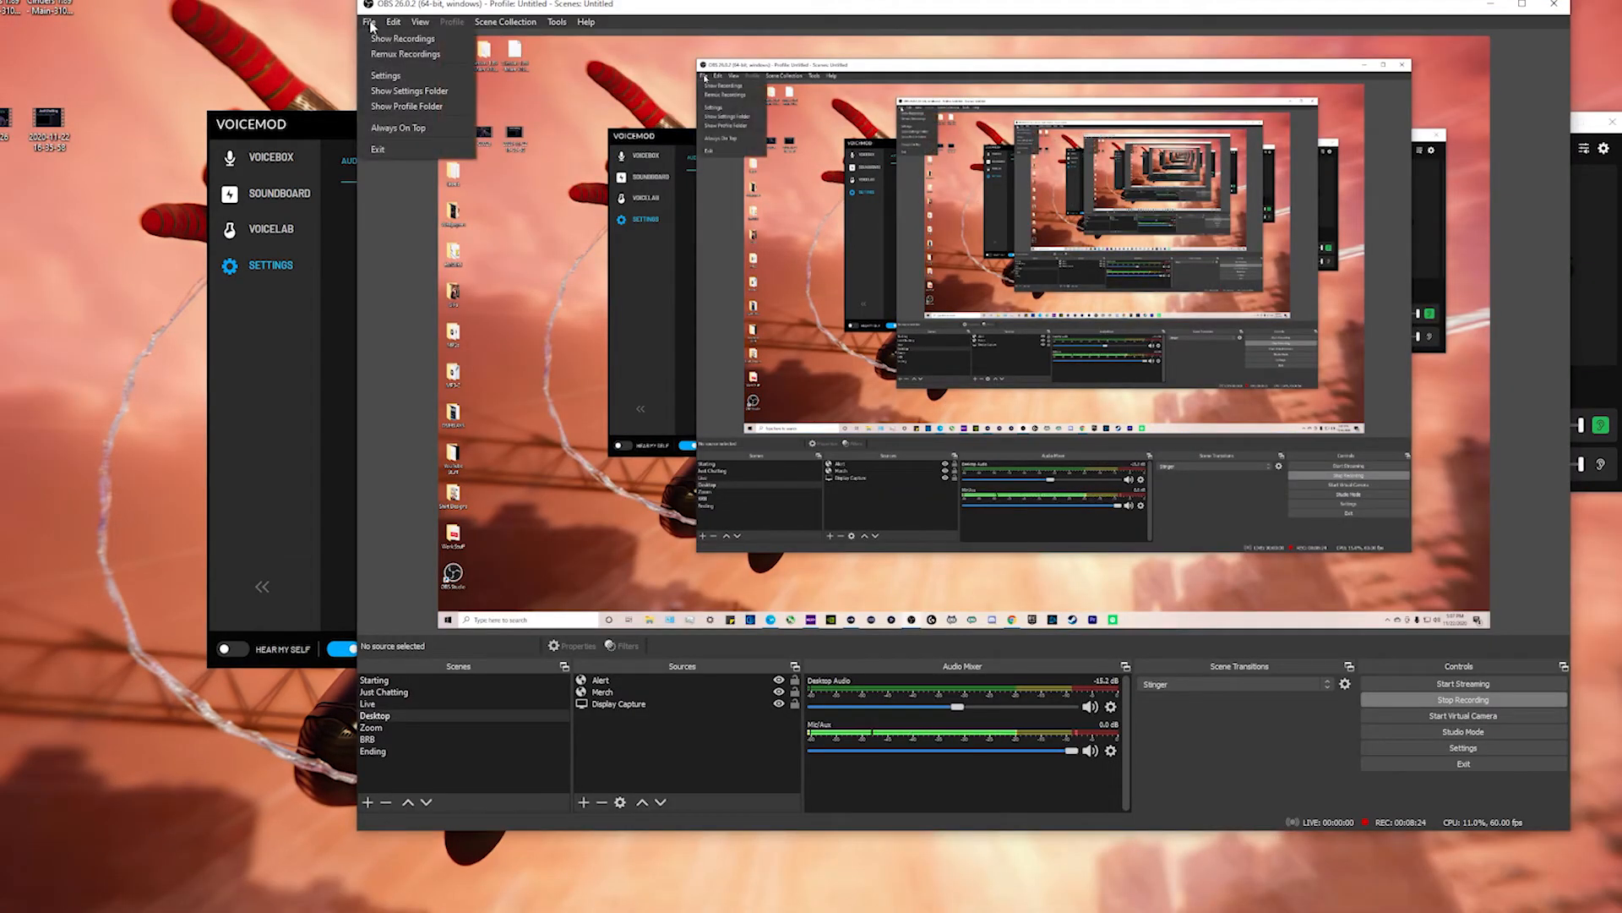
pyautogui.click(385, 75)
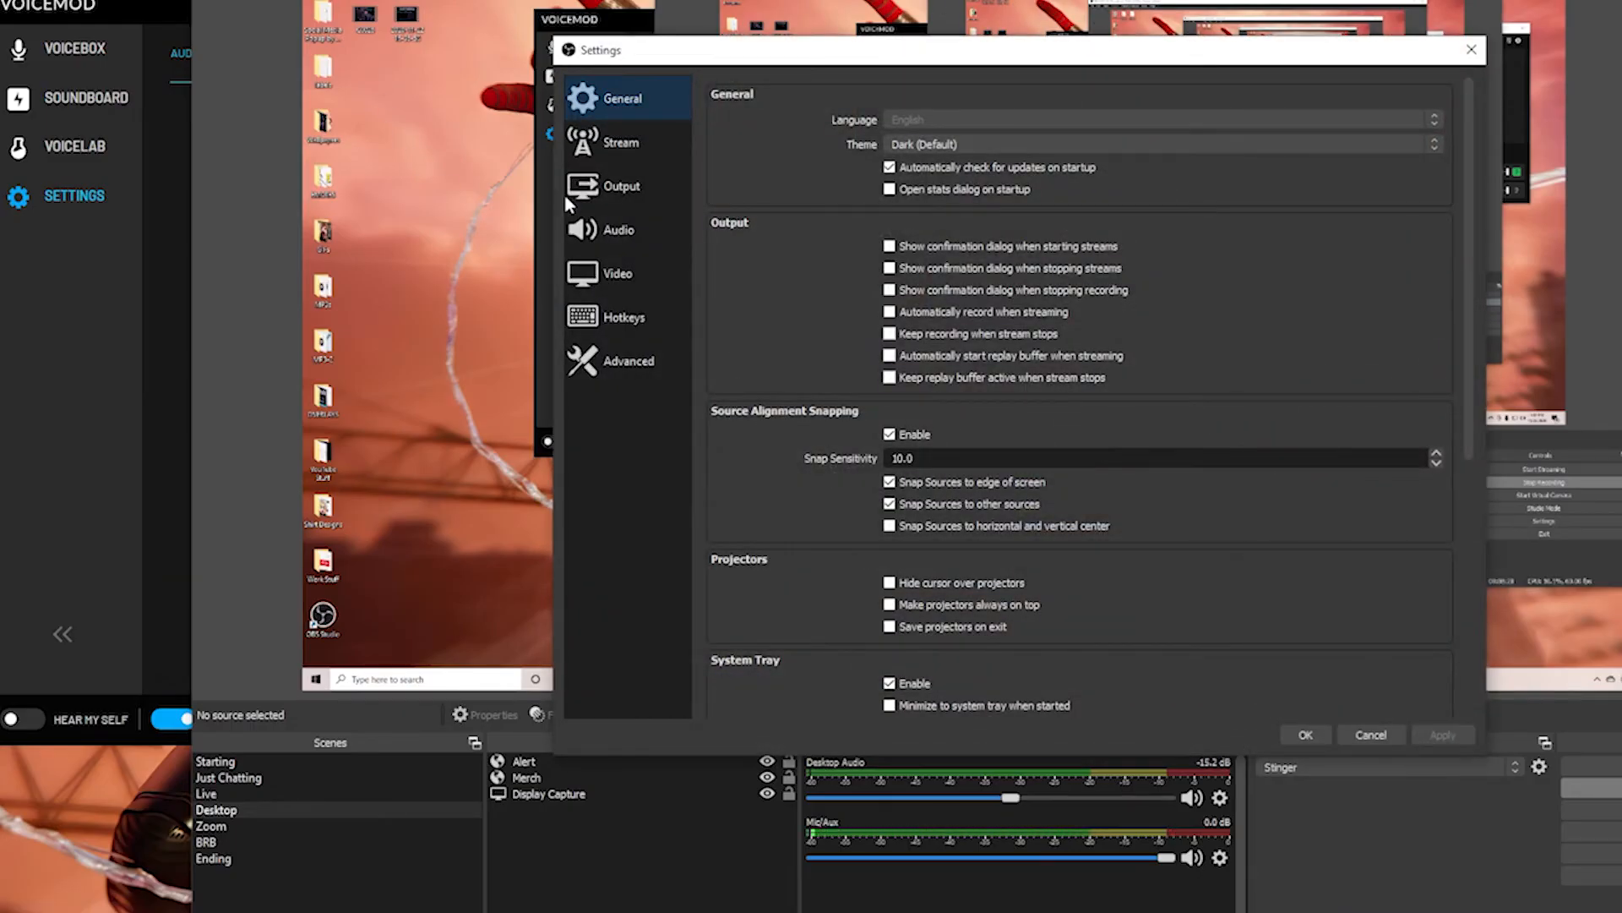
pyautogui.click(630, 236)
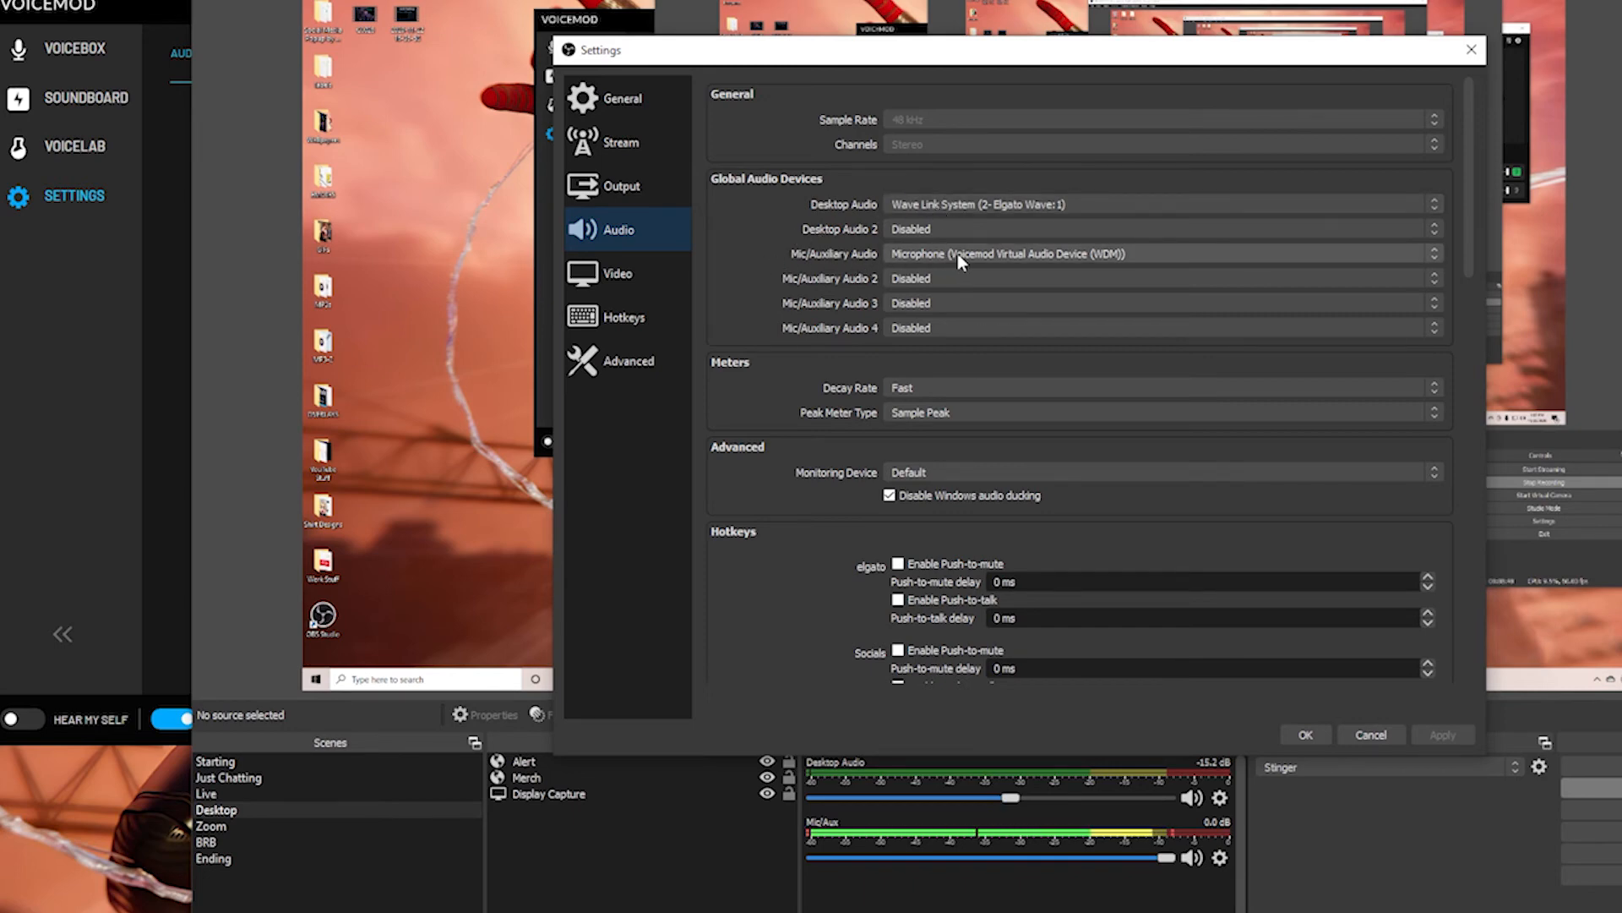
pyautogui.click(1027, 253)
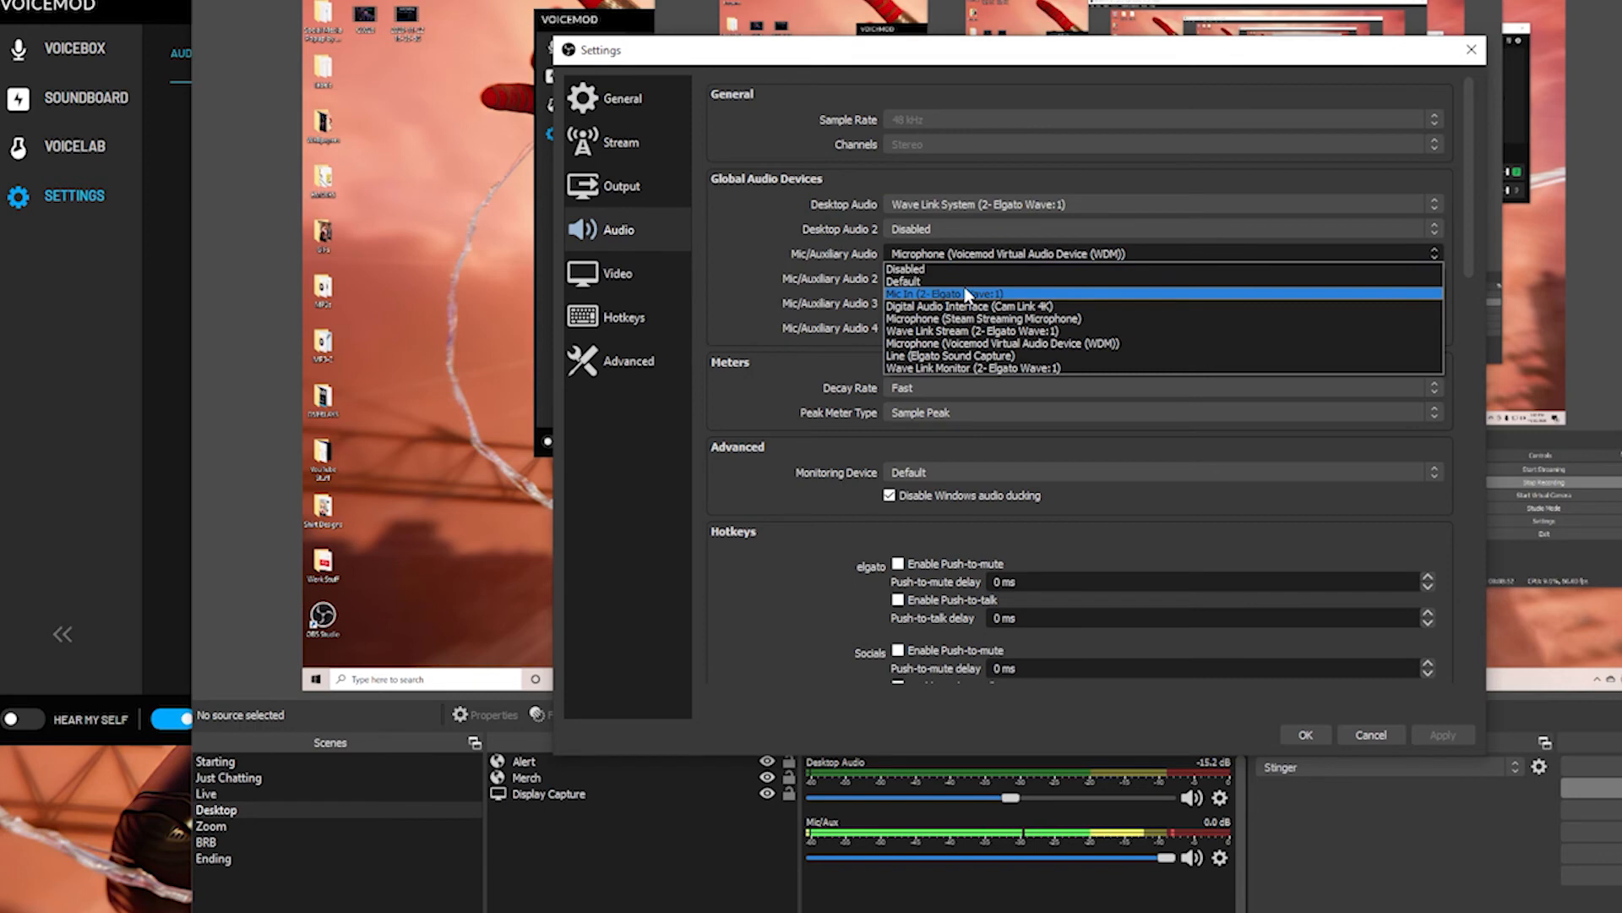
pyautogui.click(764, 288)
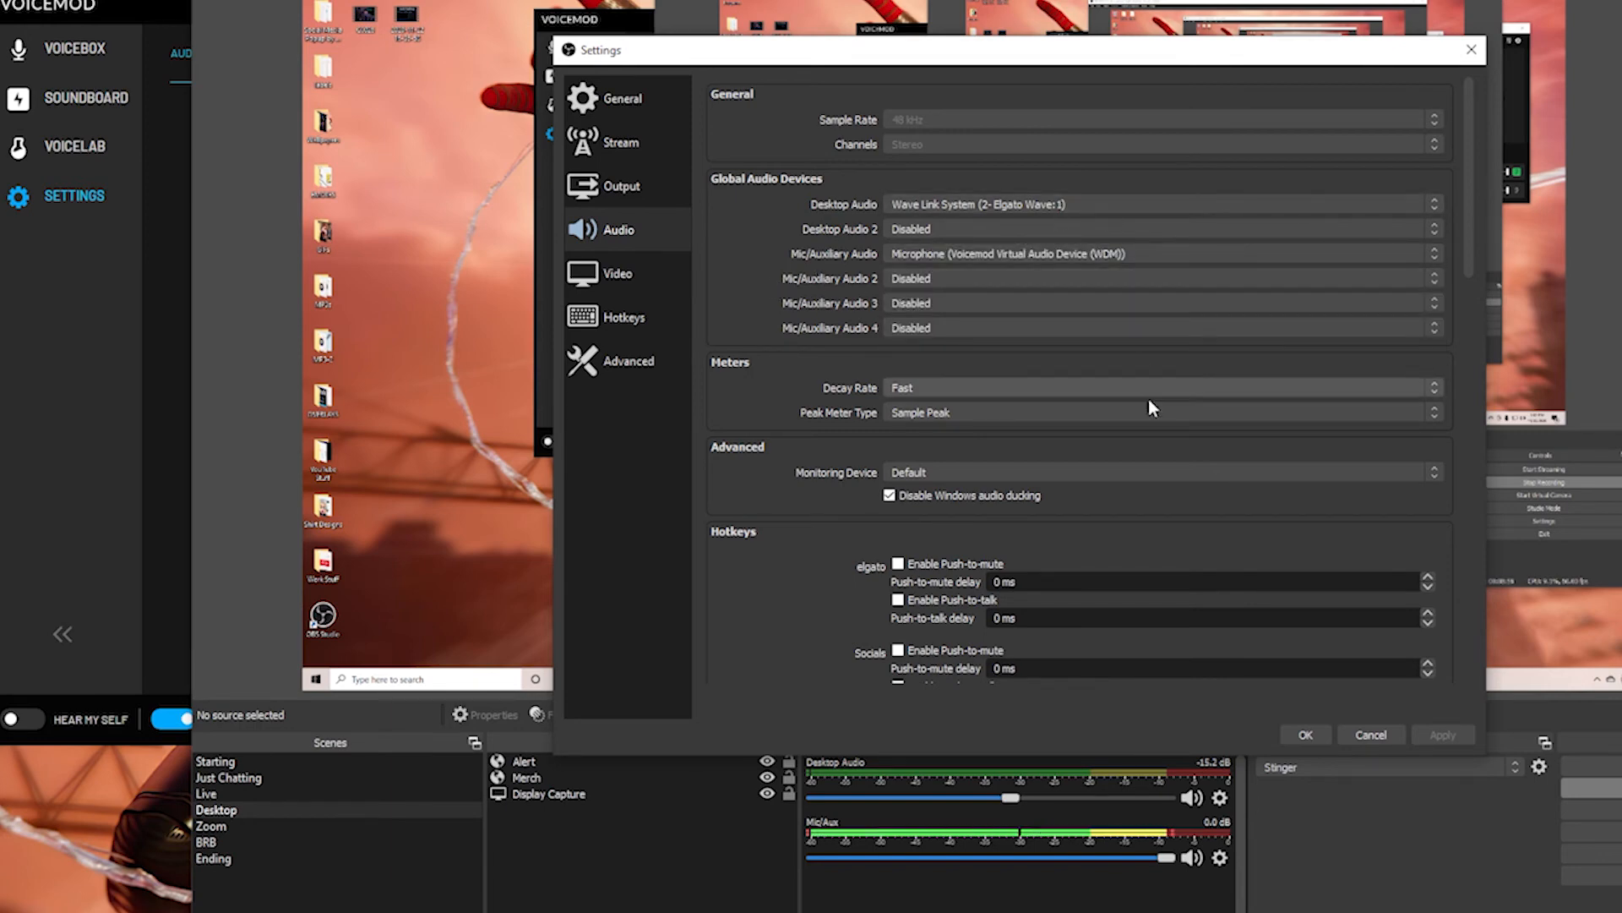
pyautogui.click(1301, 733)
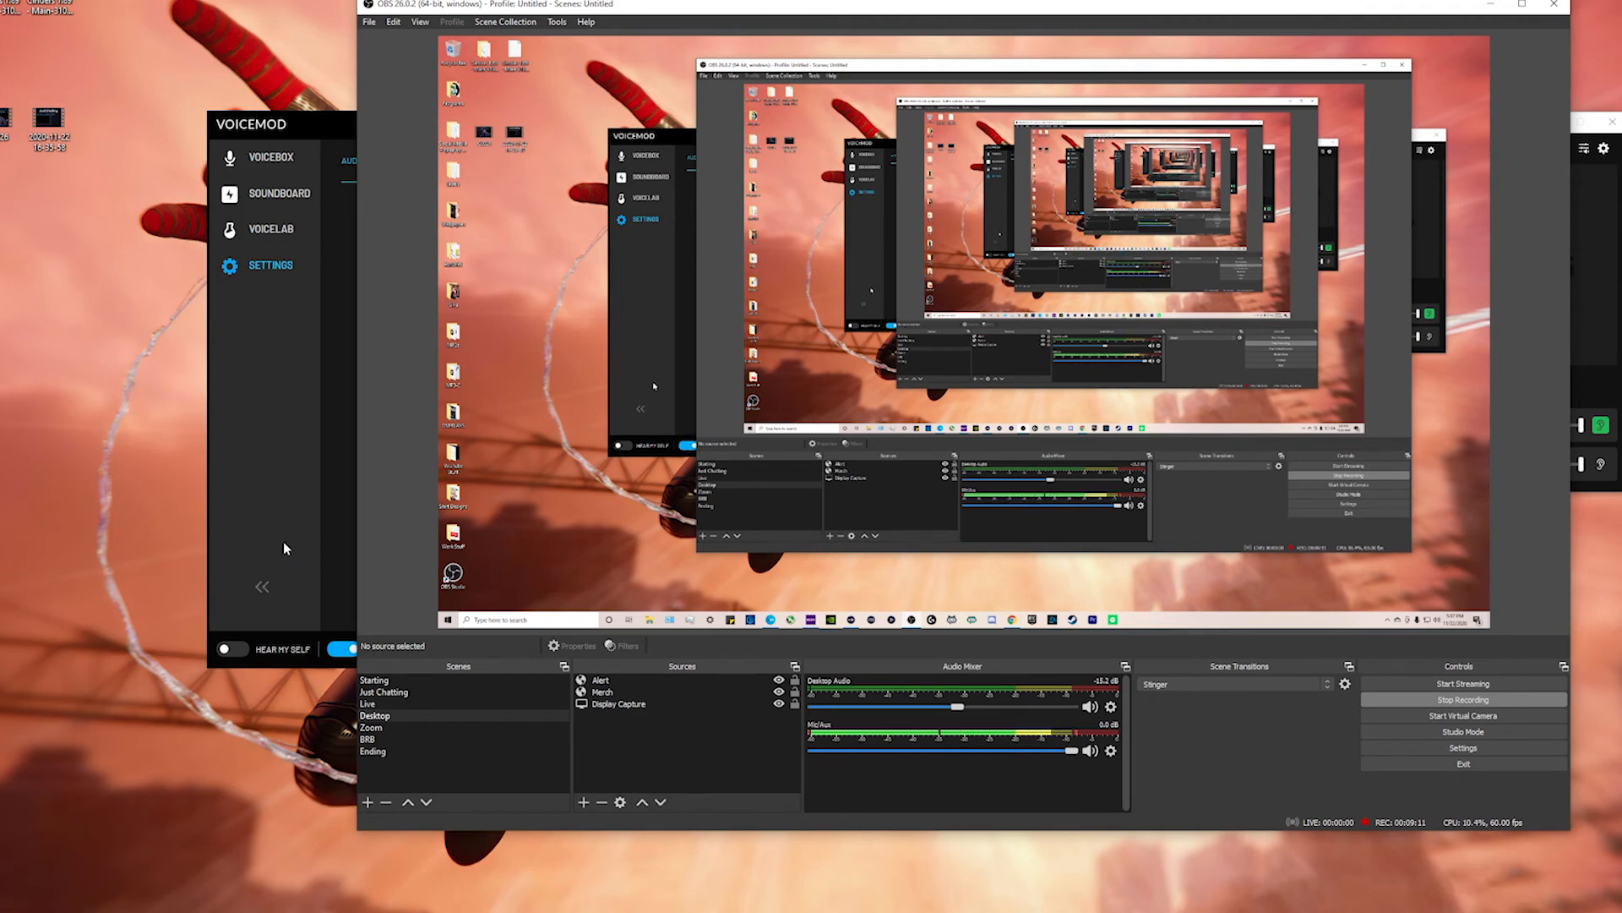
# - Return to Voicemod, try the Baby voice from the Voicebox, and switch back to the Clean voice
pyautogui.click(283, 509)
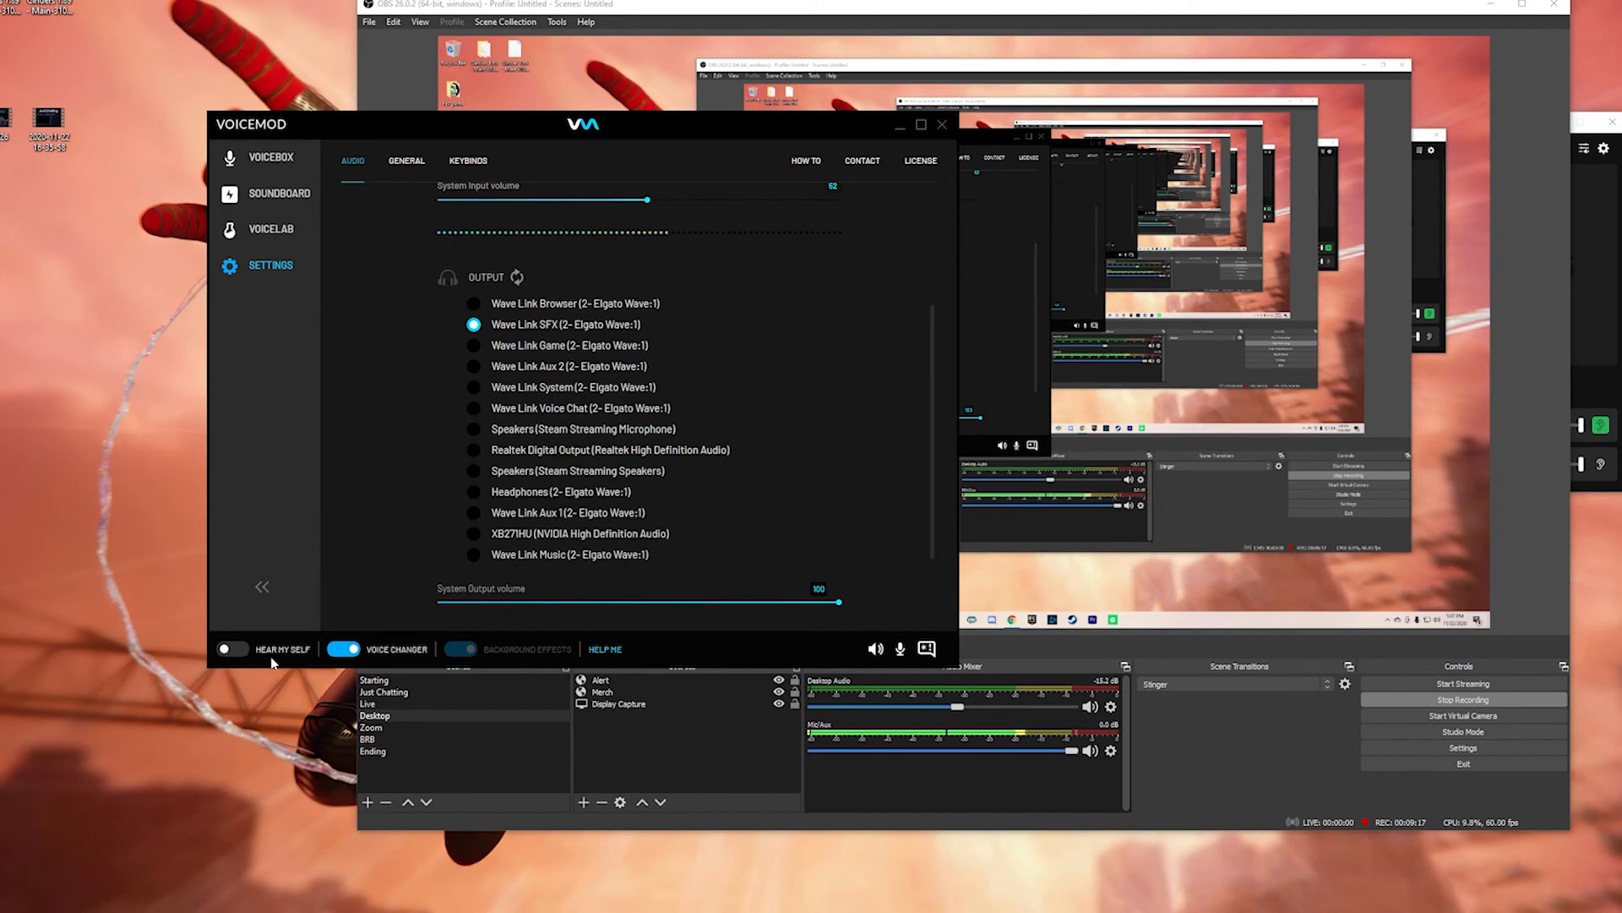
pyautogui.click(706, 745)
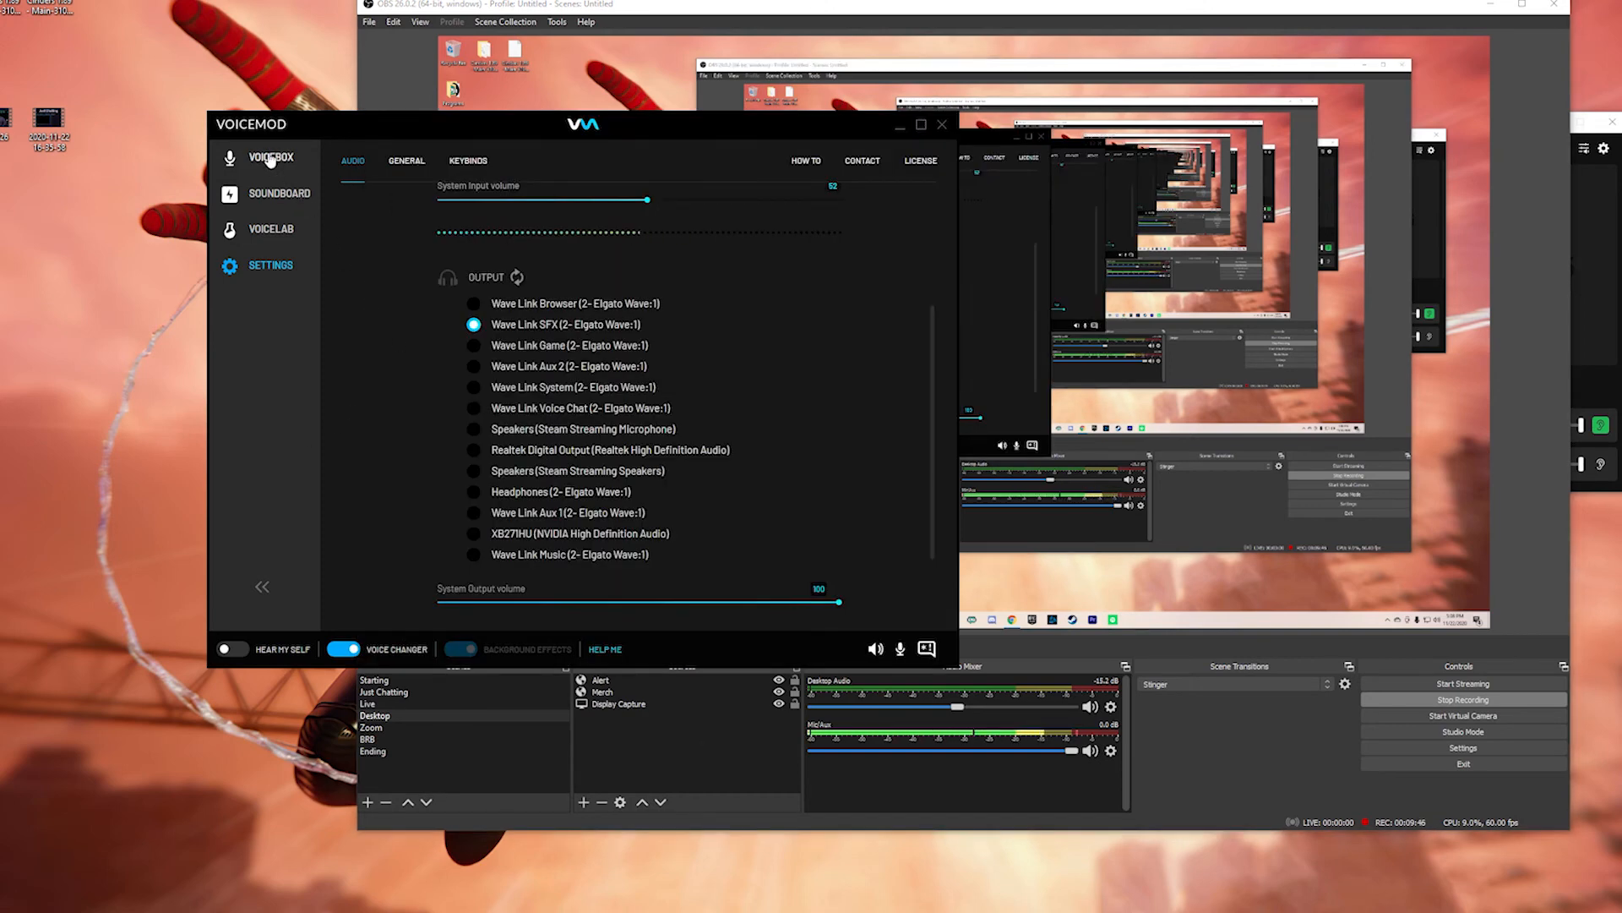
pyautogui.click(270, 160)
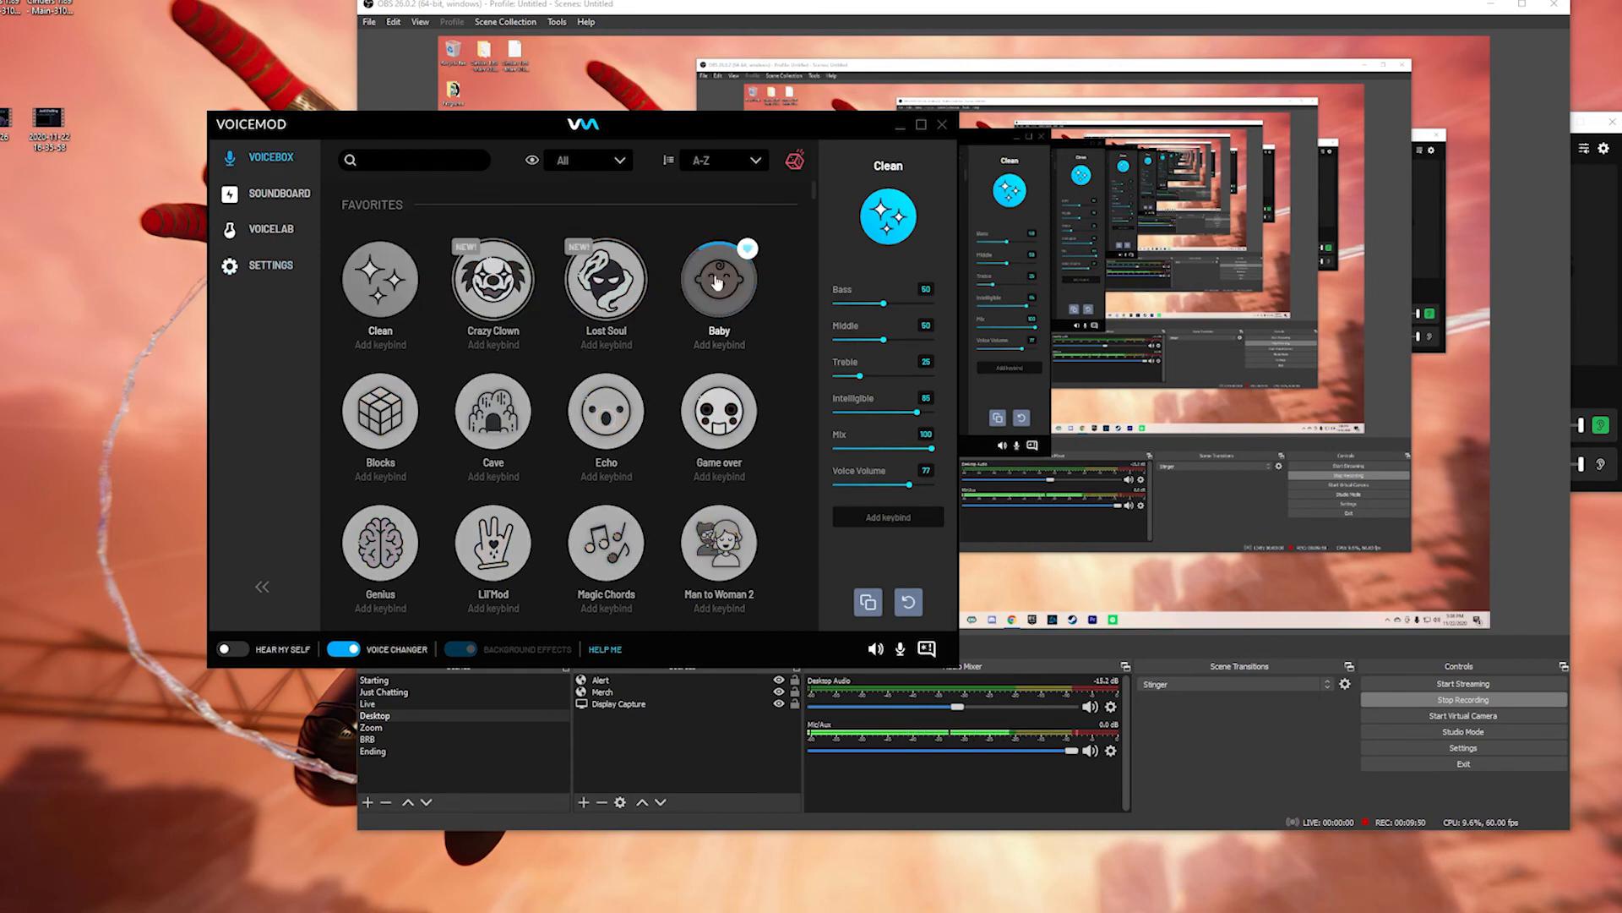
pyautogui.click(717, 283)
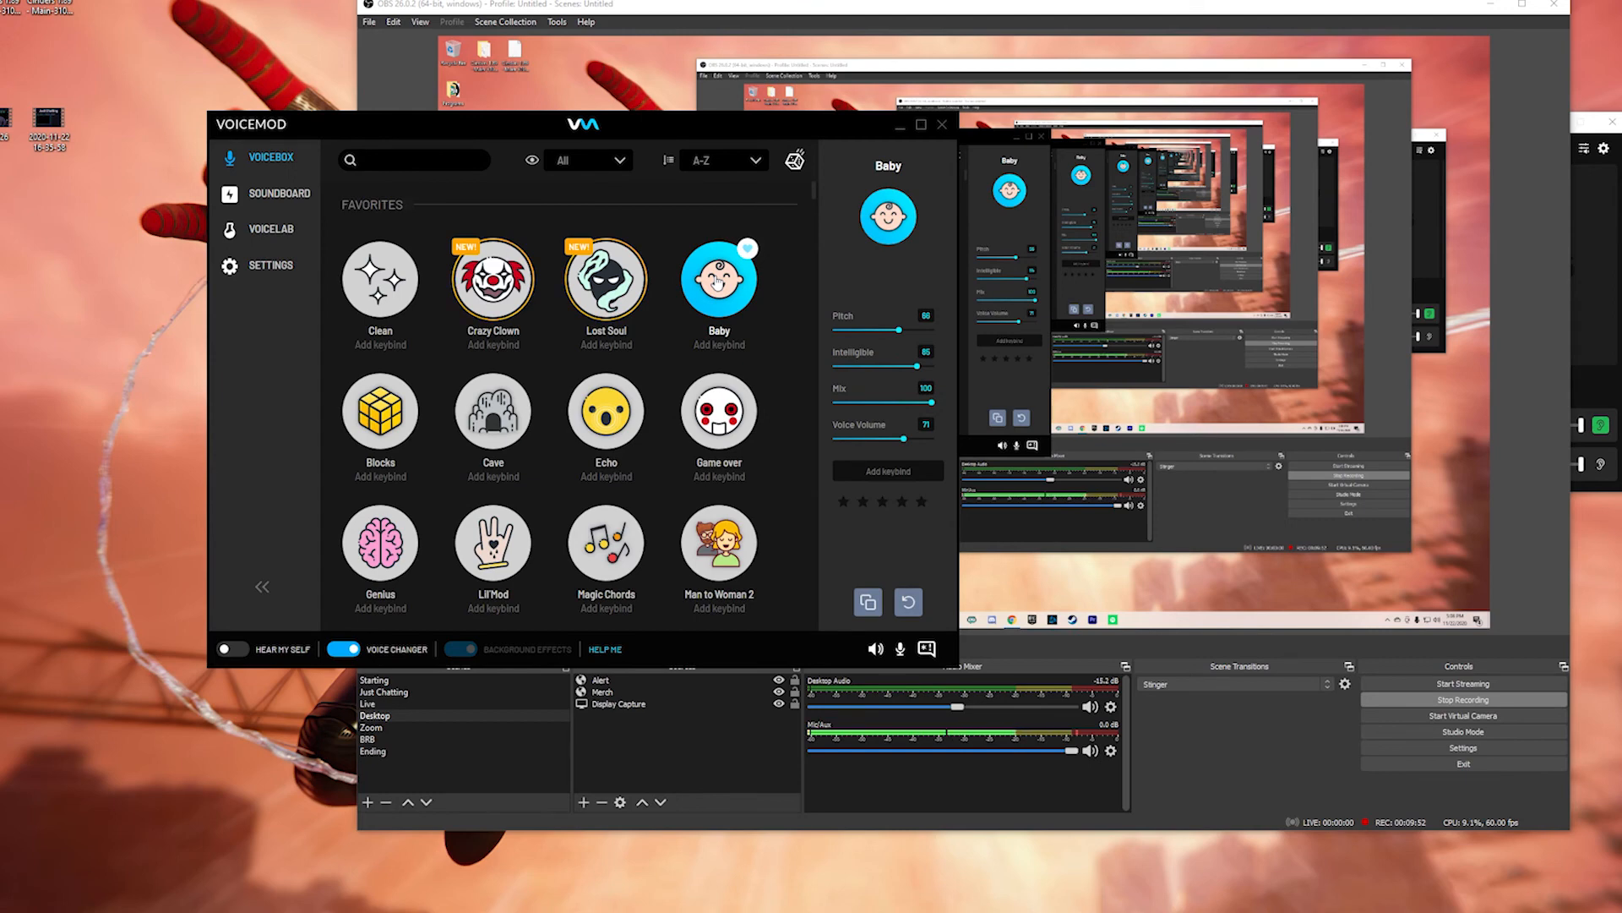
pyautogui.click(372, 291)
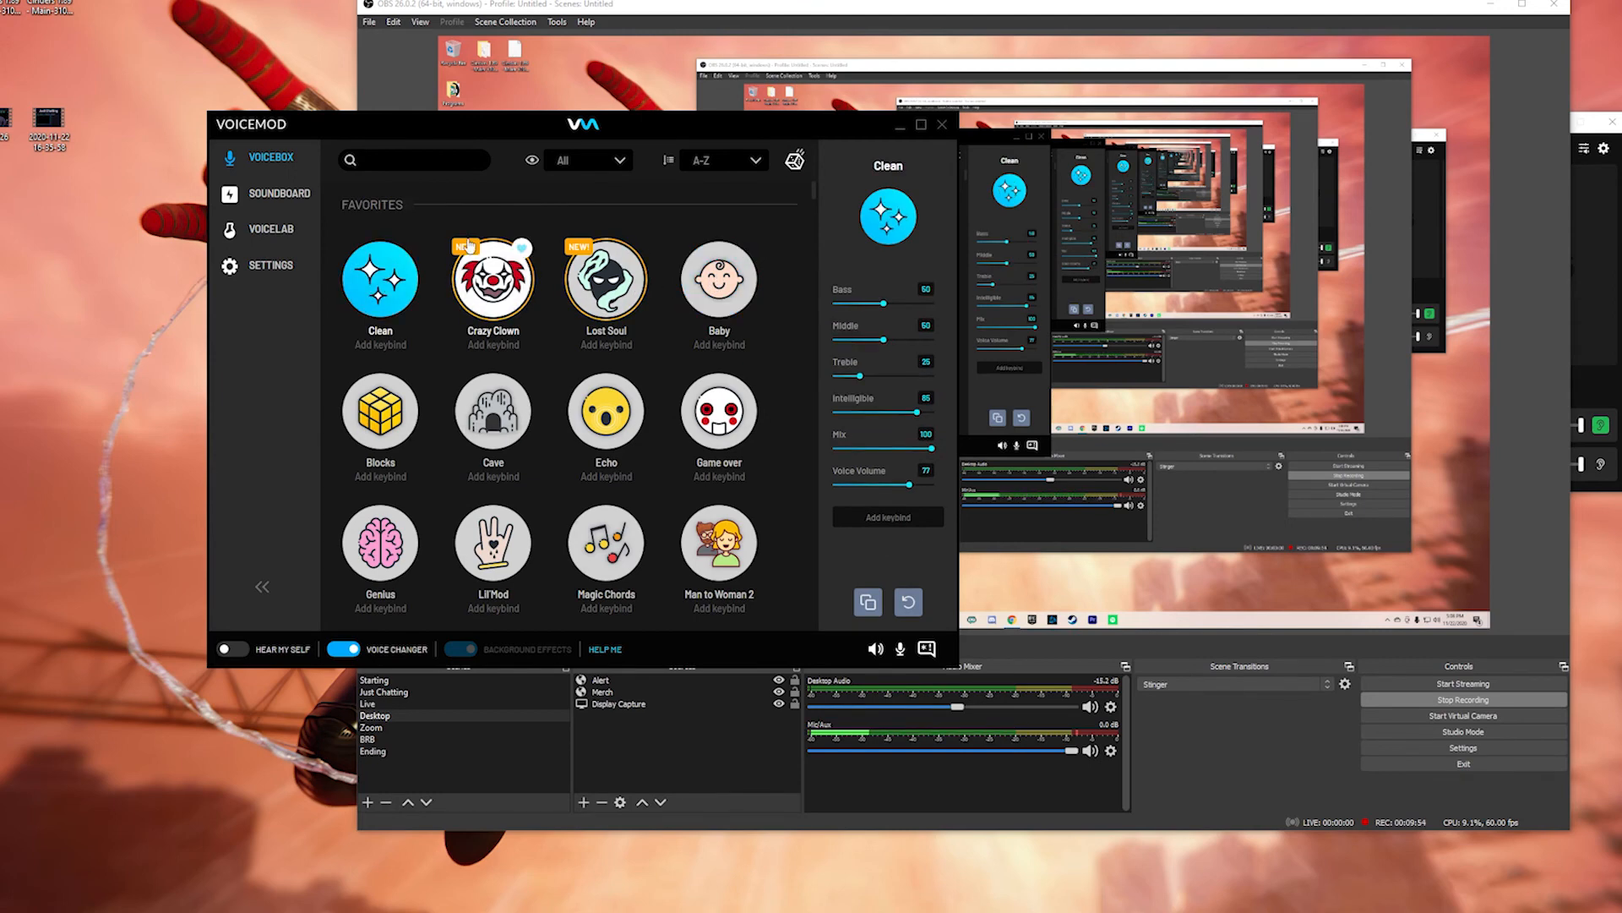
# - Arrange Voicemod and Wave Link side by side and check the volume sliders of the monitor mix and stream mix outputs
pyautogui.moveTo(543, 125); pyautogui.dragTo(389, 128)
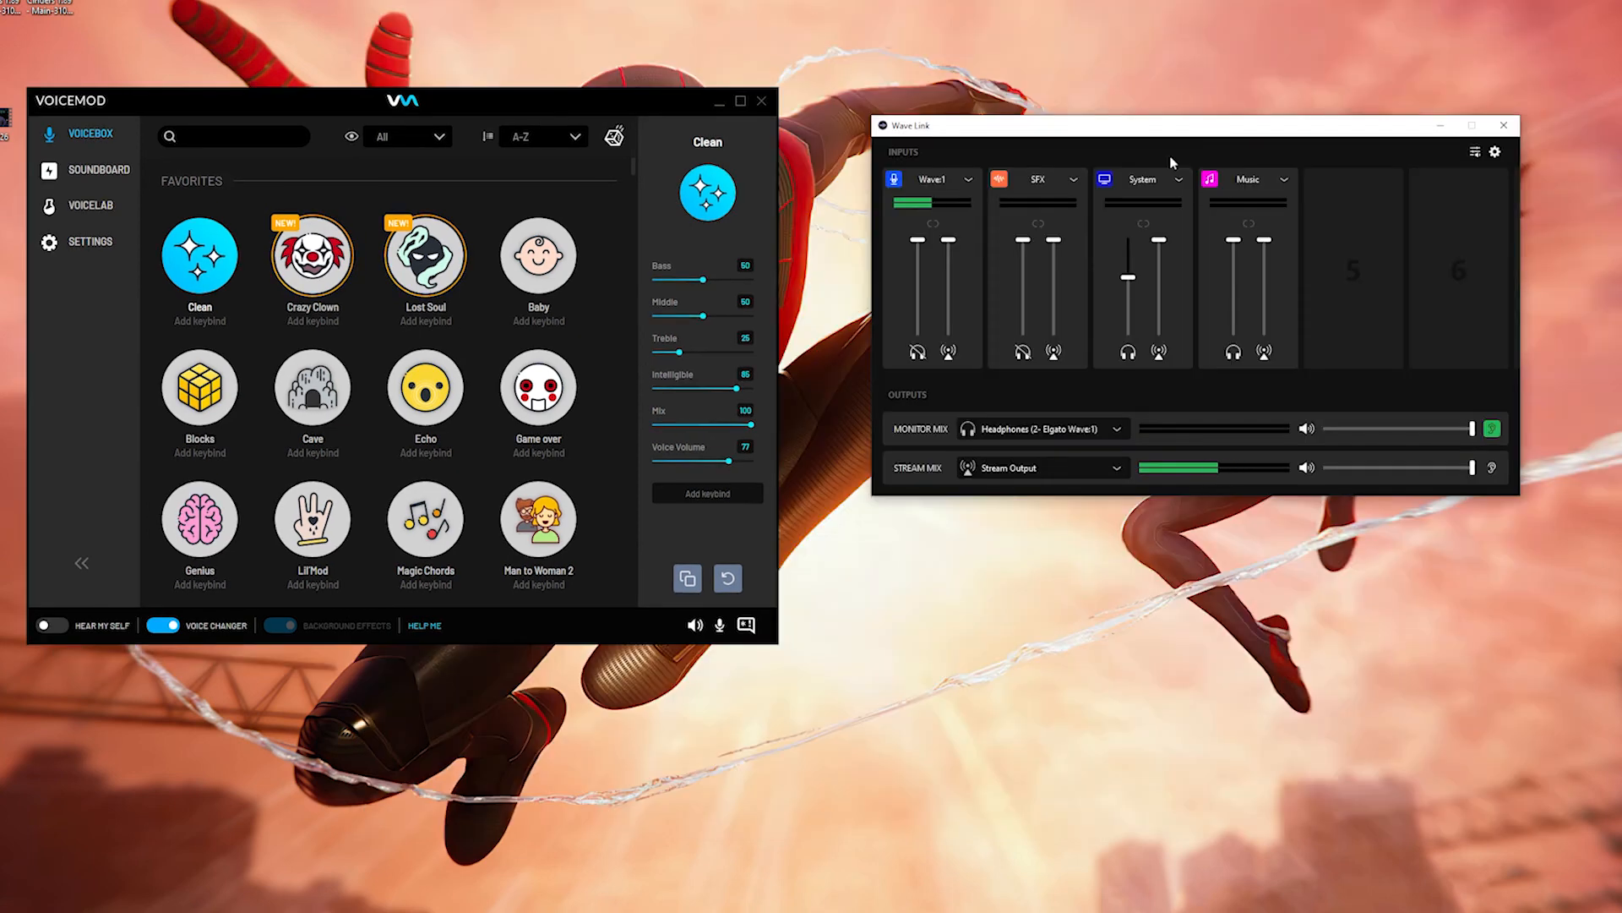
pyautogui.moveTo(1129, 133); pyautogui.dragTo(1116, 124)
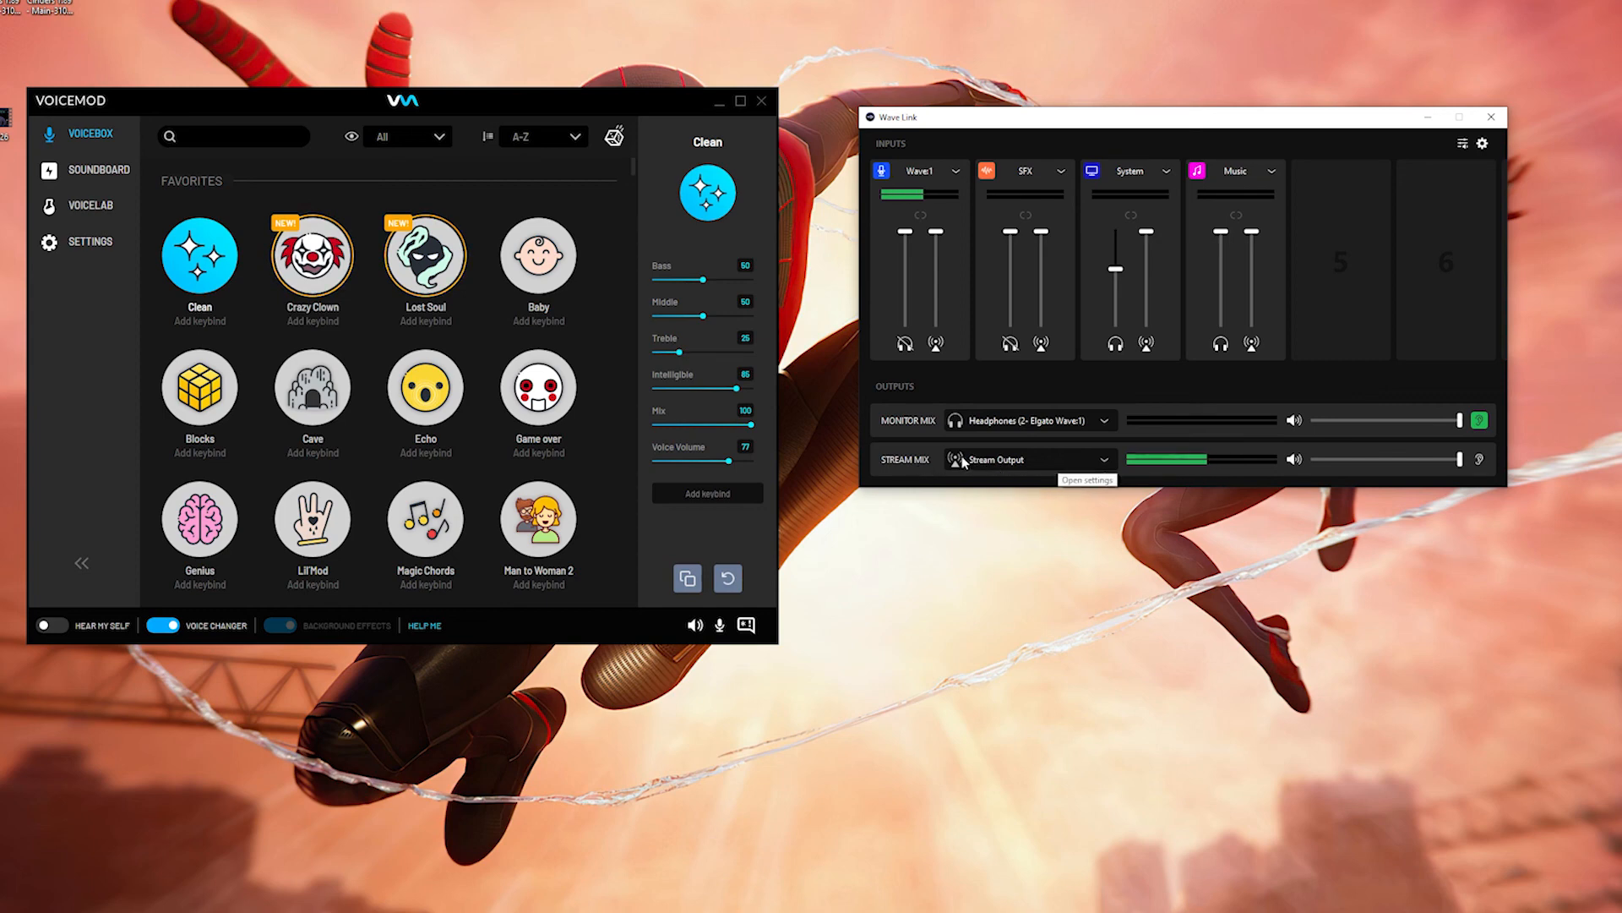
pyautogui.moveTo(1463, 425)
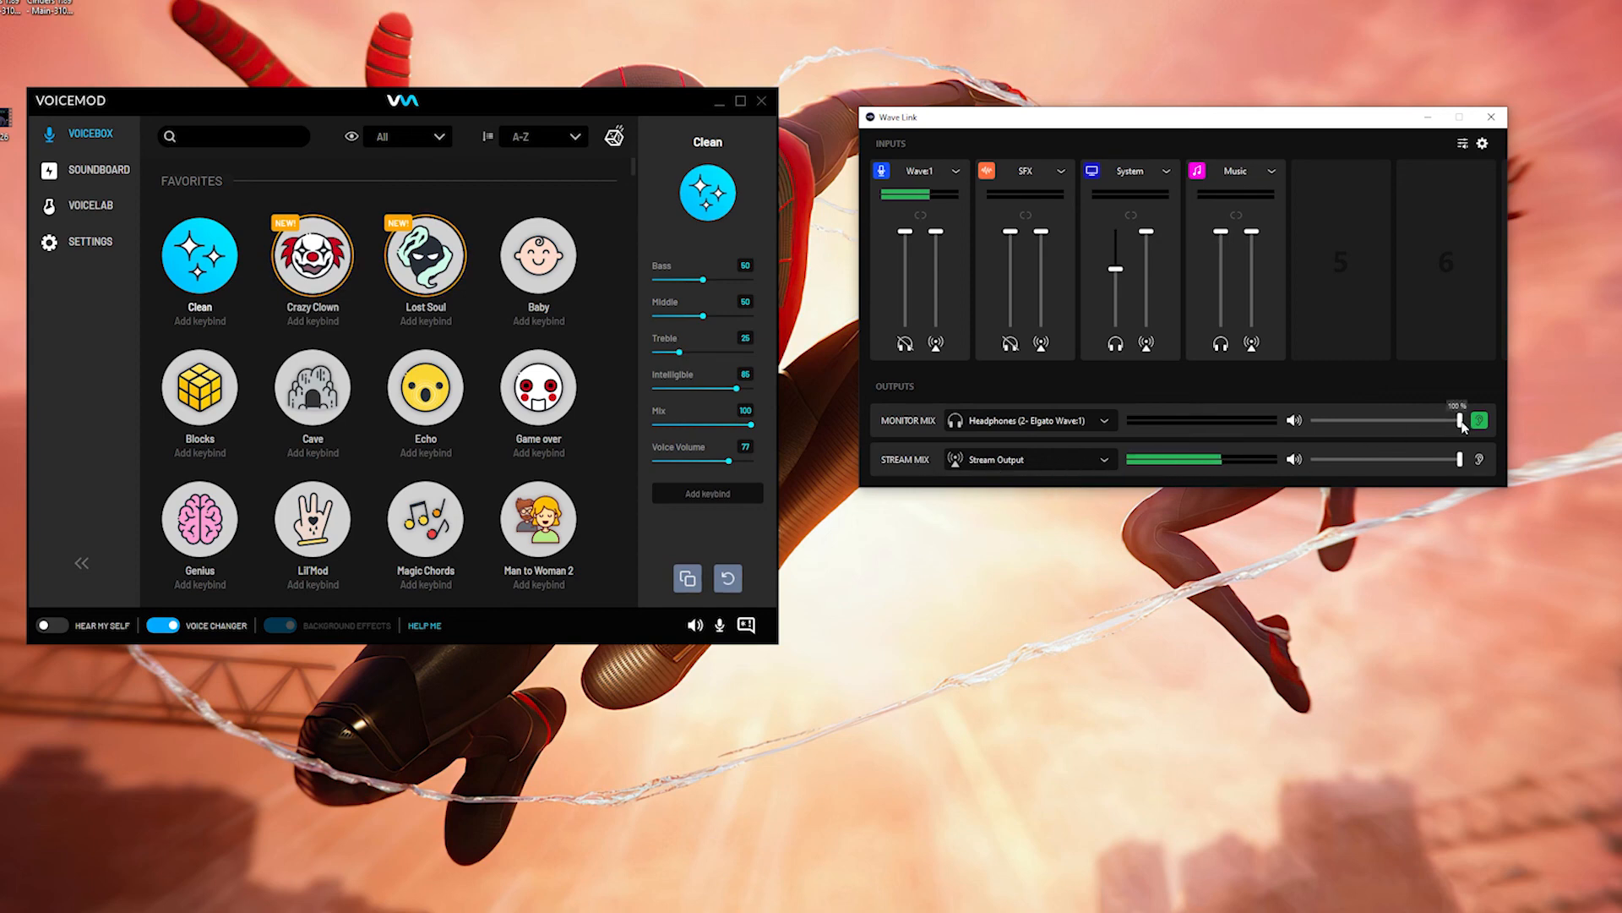
pyautogui.moveTo(1462, 421)
pyautogui.mouseDown()
pyautogui.moveTo(1371, 428)
pyautogui.moveTo(1465, 427)
pyautogui.mouseUp()
pyautogui.moveTo(1462, 462)
pyautogui.mouseDown()
pyautogui.moveTo(1405, 460)
pyautogui.moveTo(1462, 460)
pyautogui.mouseUp()
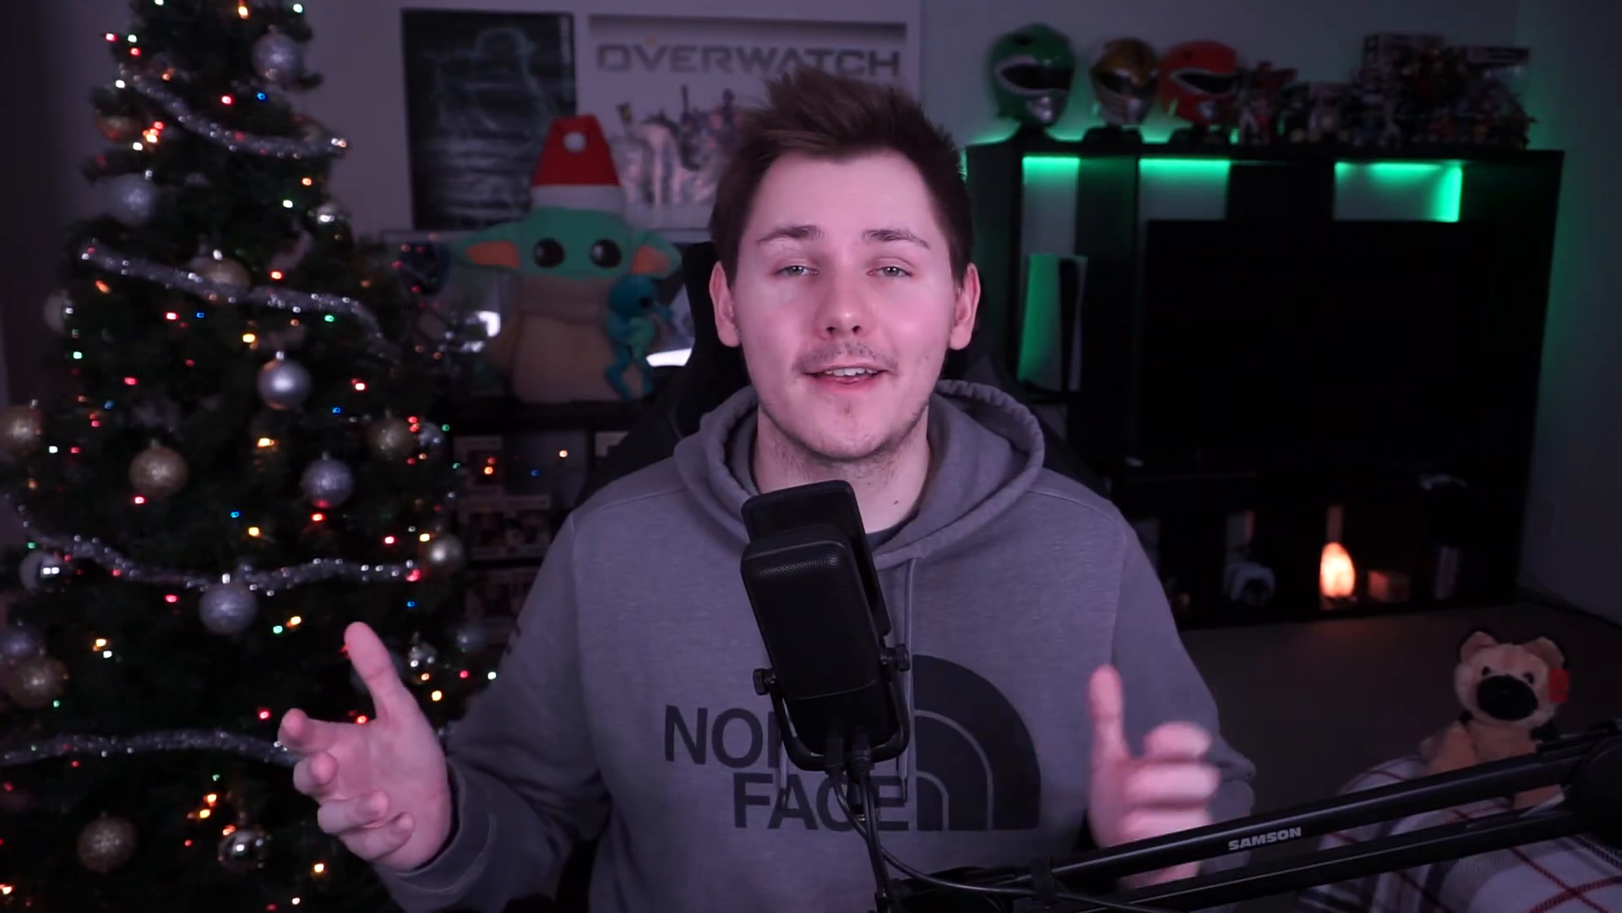